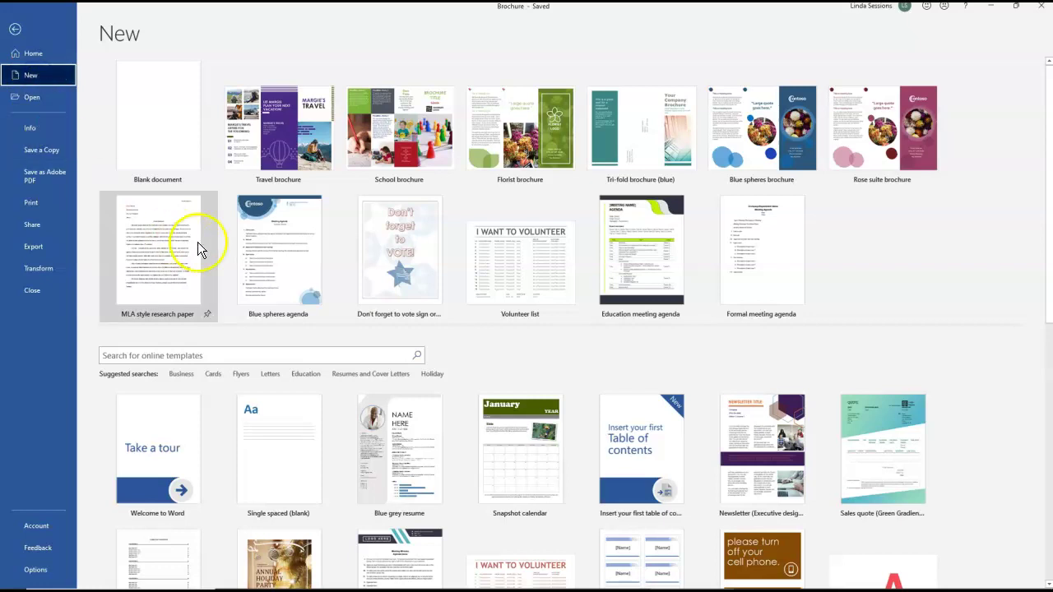
- Search online templates for 'Brochure' and create a document from the School brochure template
{"action": "left_click", "coordinate": [212, 356]}
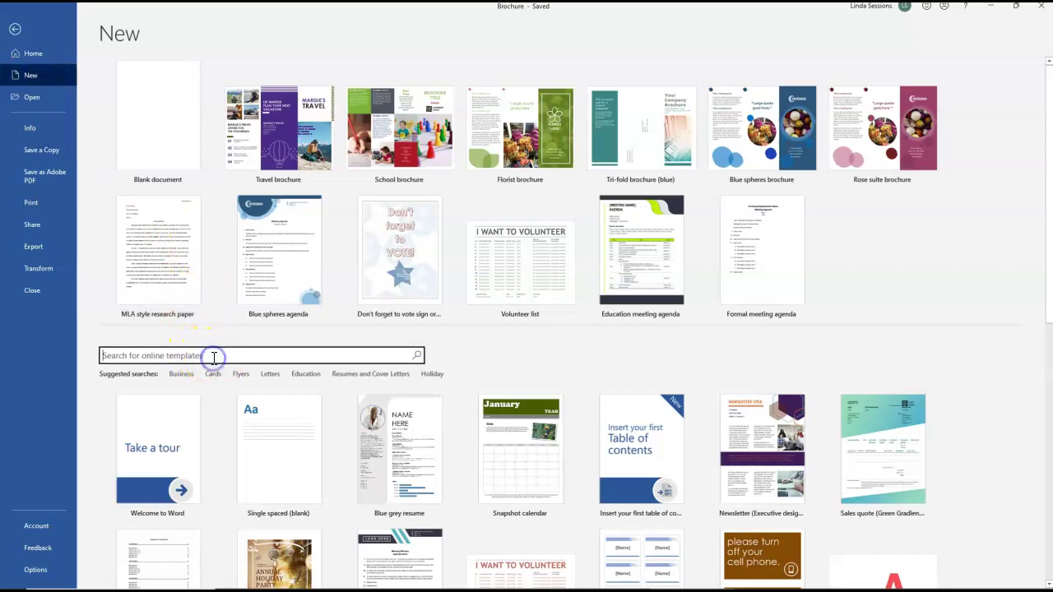
{"action": "type", "text": "Brochure"}
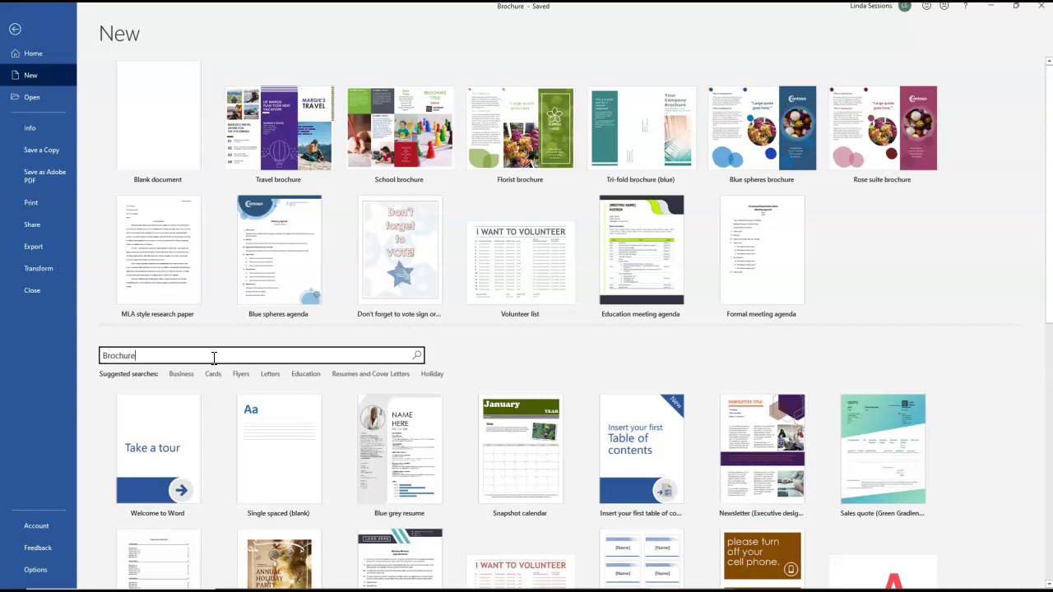
{"action": "key", "text": "Return"}
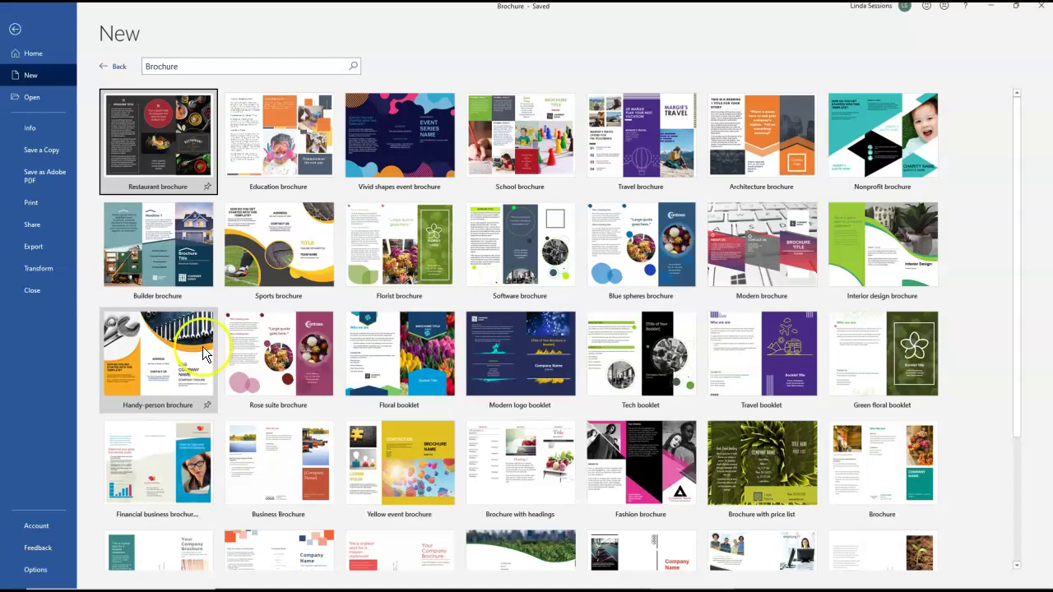
{"action": "left_click", "coordinate": [524, 131]}
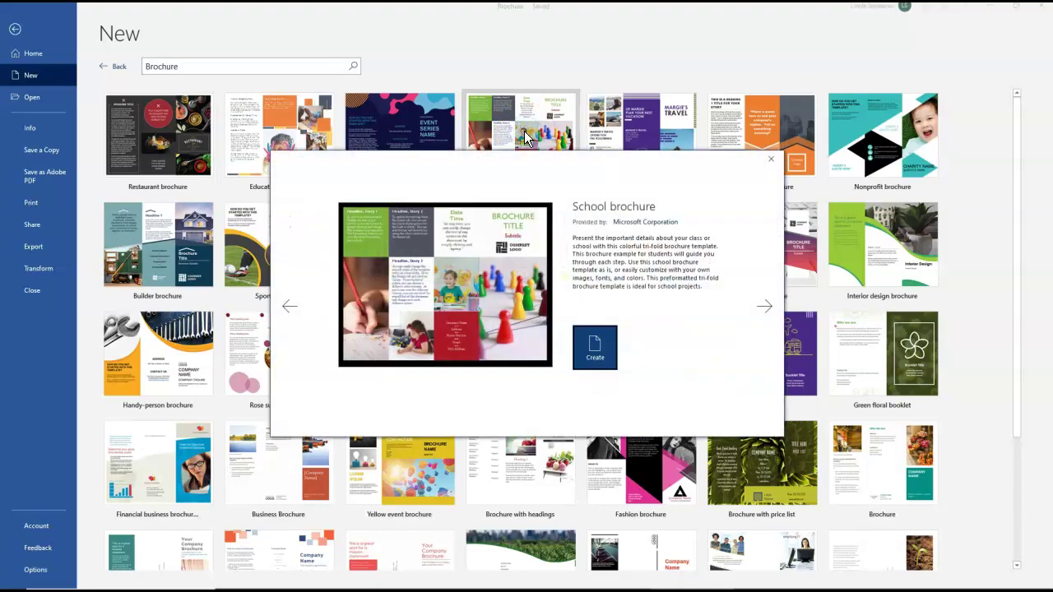
{"action": "left_click", "coordinate": [603, 345]}
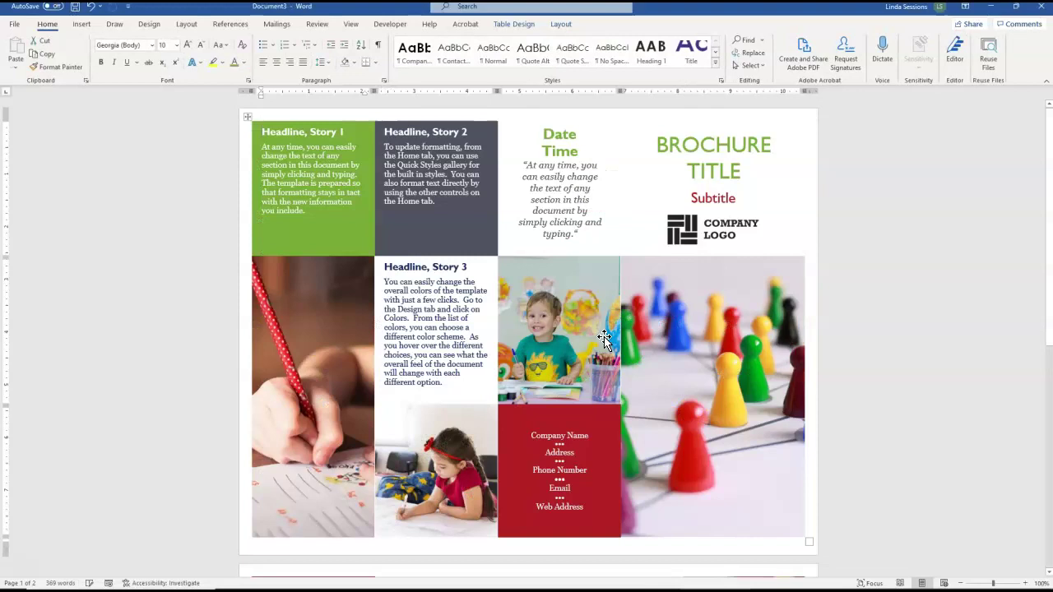
- Start Save As and browse to the Documents > Linda's Take folder
{"action": "left_click", "coordinate": [507, 218]}
{"action": "left_click", "coordinate": [15, 24]}
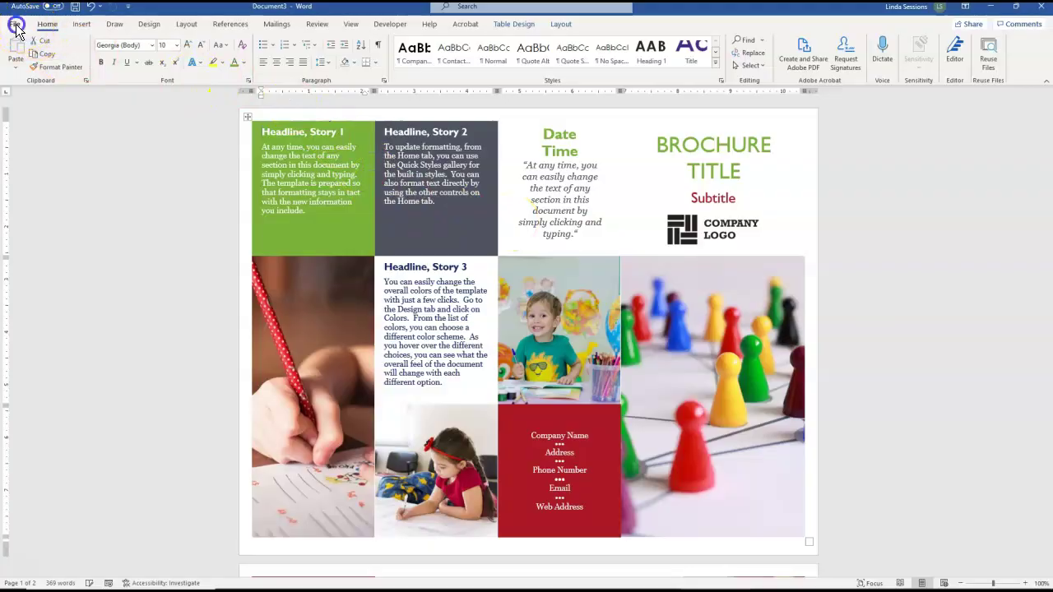
{"action": "left_click", "coordinate": [37, 177]}
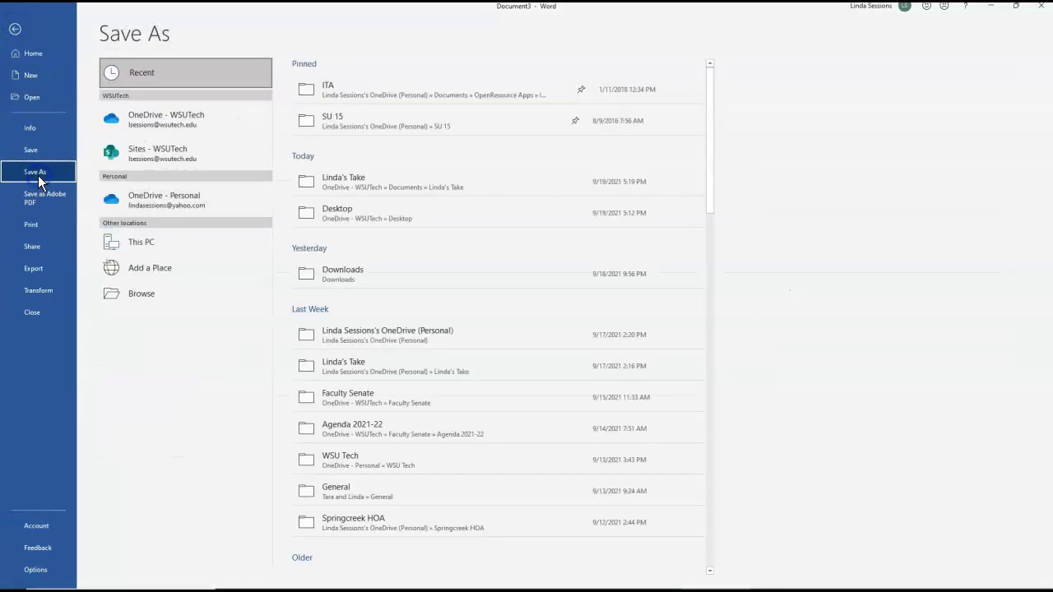
{"action": "left_click", "coordinate": [146, 294]}
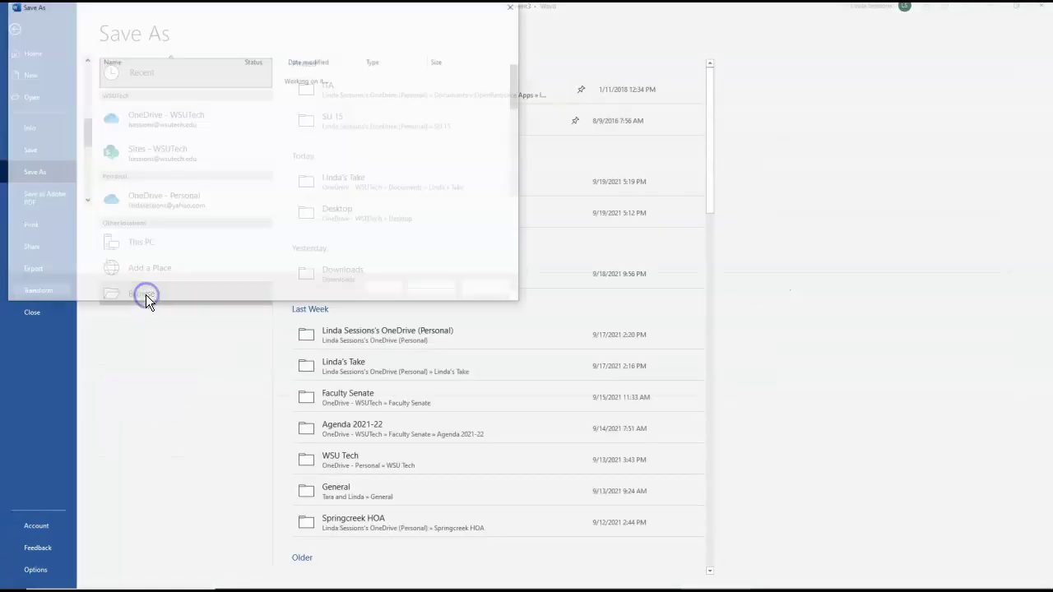
{"action": "left_click", "coordinate": [85, 152]}
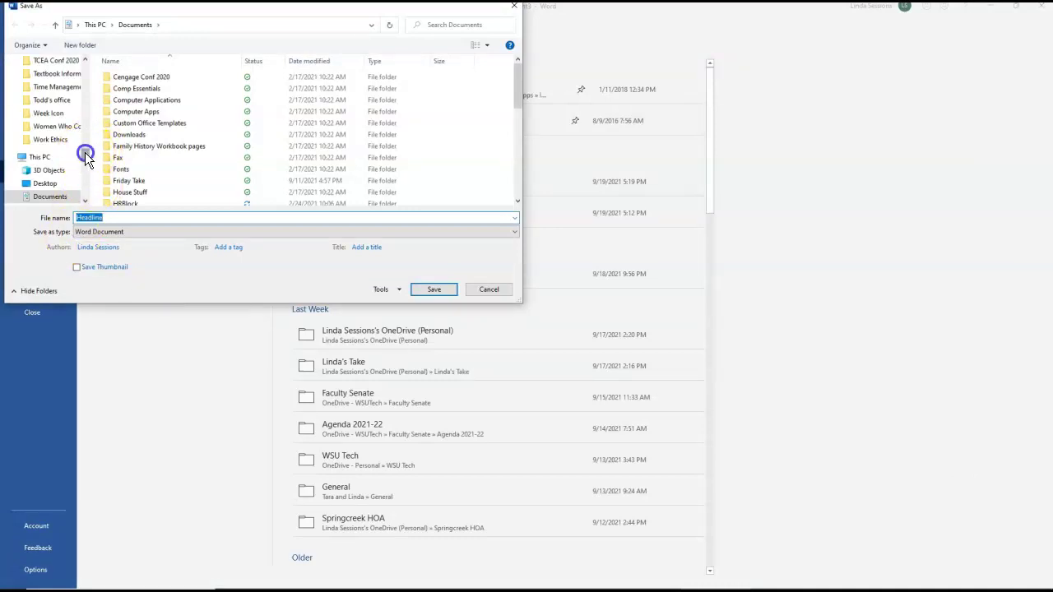
{"action": "left_click_drag", "start_coordinate": [85, 152], "coordinate": [70, 75]}
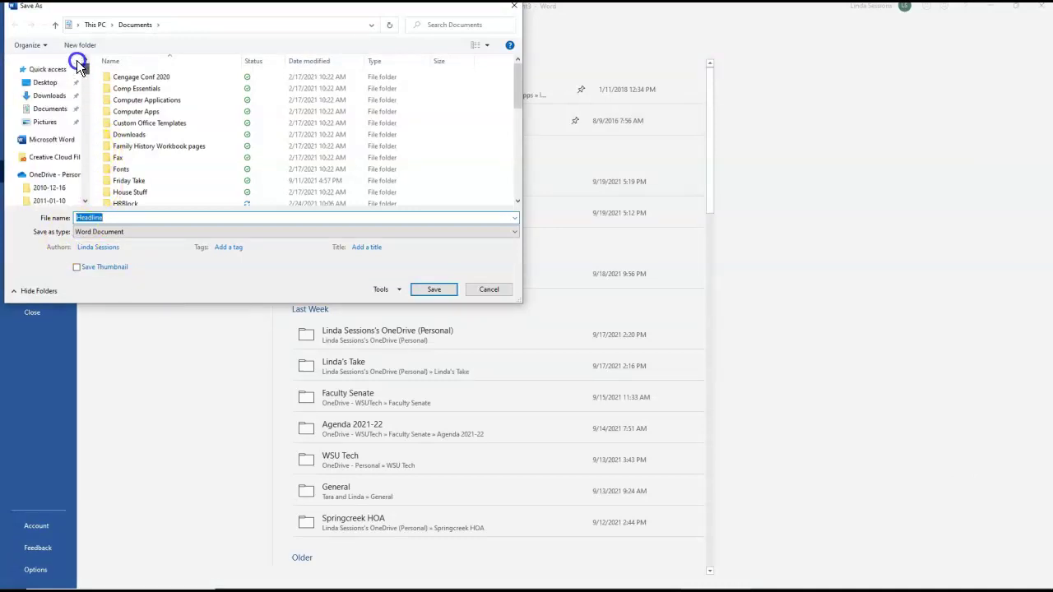
{"action": "left_click", "coordinate": [43, 112]}
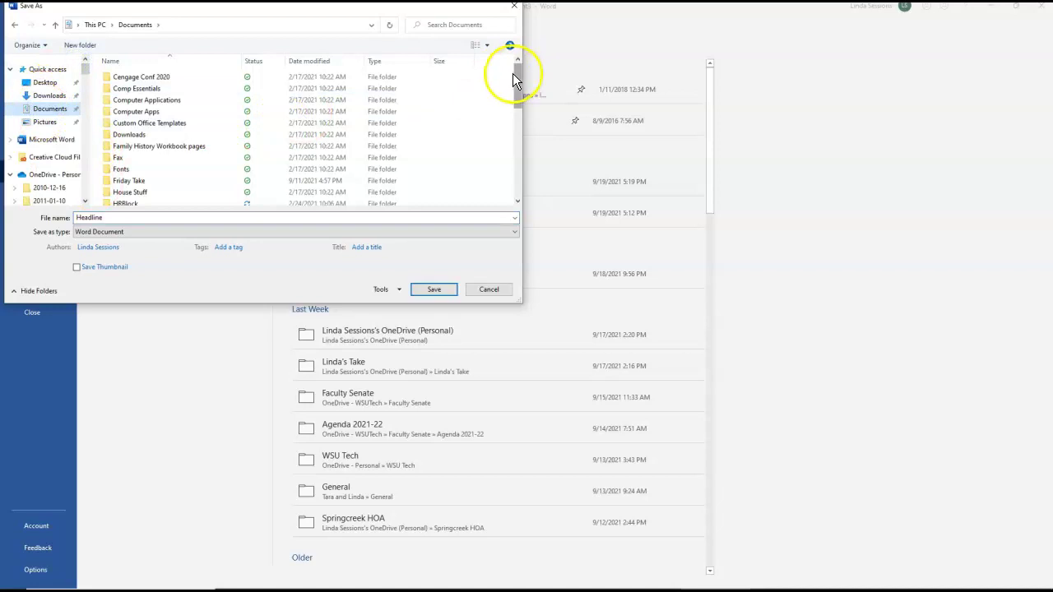
{"action": "left_click_drag", "start_coordinate": [515, 77], "coordinate": [519, 103]}
{"action": "left_click", "coordinate": [117, 141]}
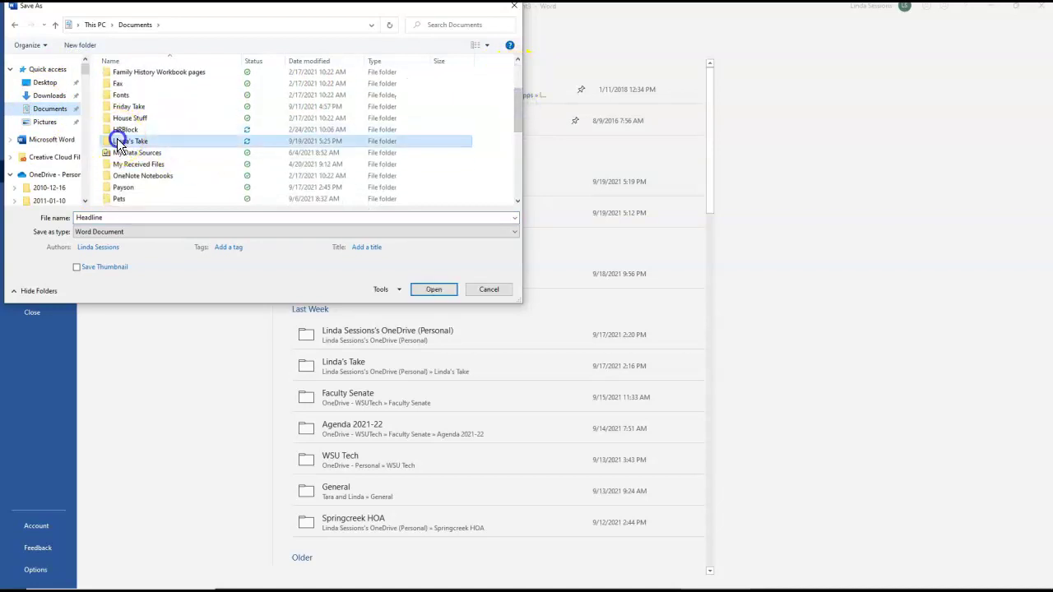
{"action": "double_click", "coordinate": [127, 141]}
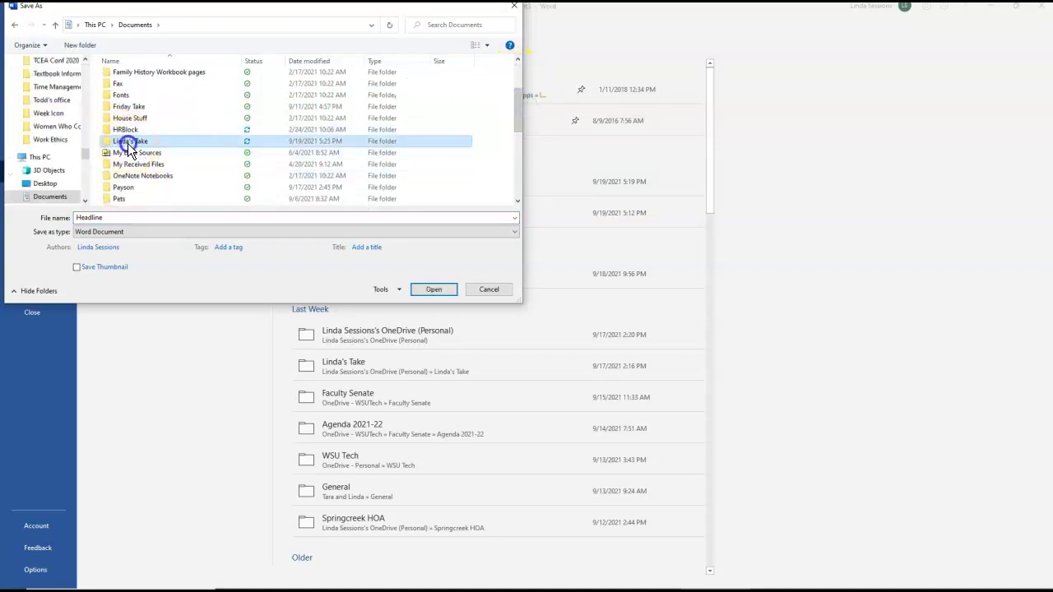
- Enter a Brochure file name and save the document as 'Brochure 2'
{"action": "double_click", "coordinate": [123, 217]}
{"action": "type", "text": "B"}
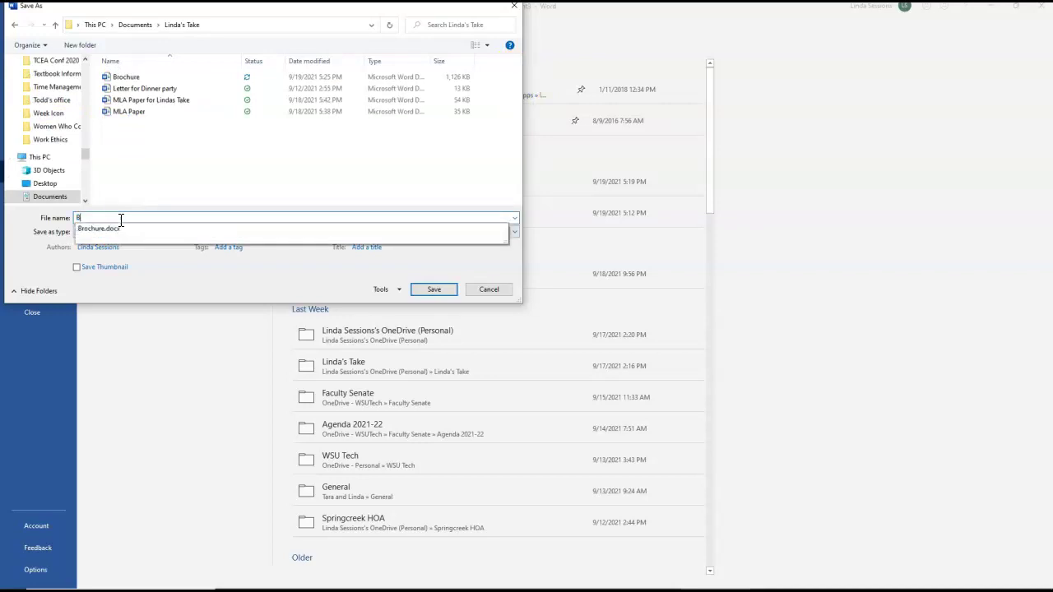
{"action": "type", "text": "rochure"}
{"action": "key", "text": "Escape"}
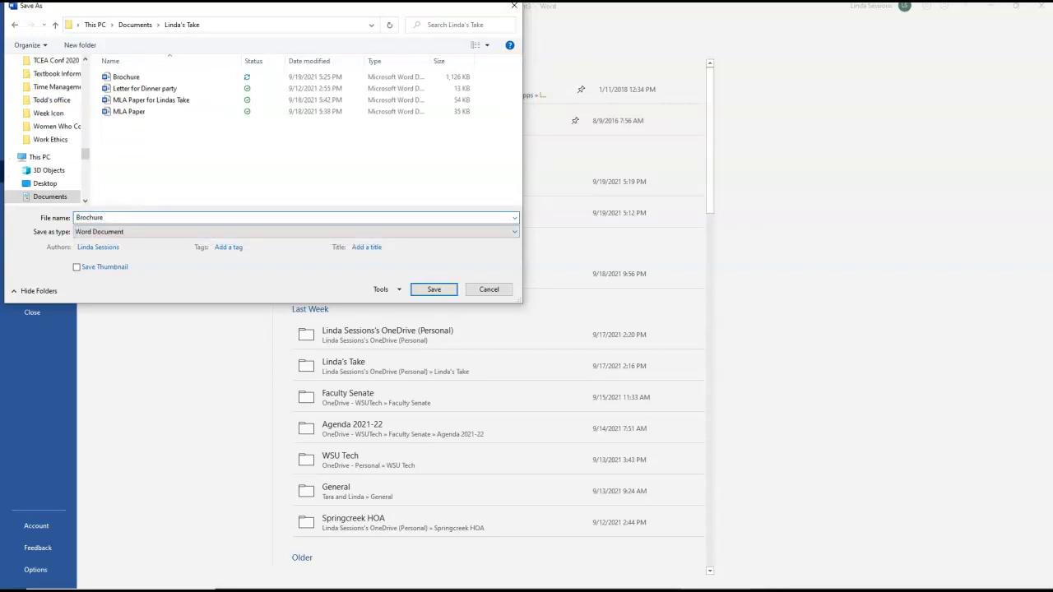
{"action": "type", "text": "@"}
{"action": "left_click", "coordinate": [436, 290]}
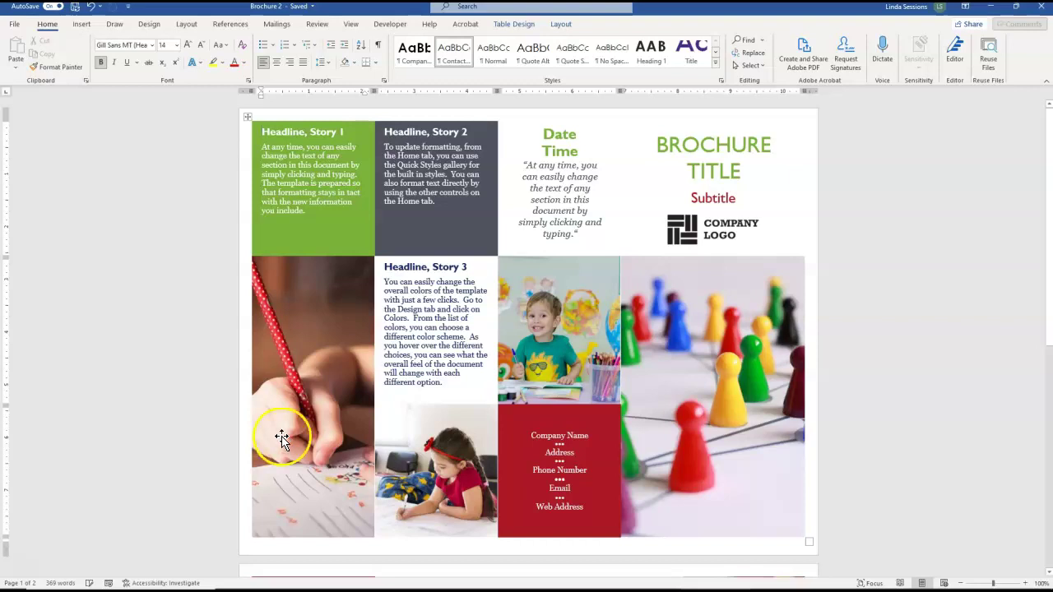
- Cut the 'Headline, Story 3' heading and its body paragraph out of the Story 3 block
{"action": "left_click", "coordinate": [415, 381]}
{"action": "triple_click", "coordinate": [403, 267]}
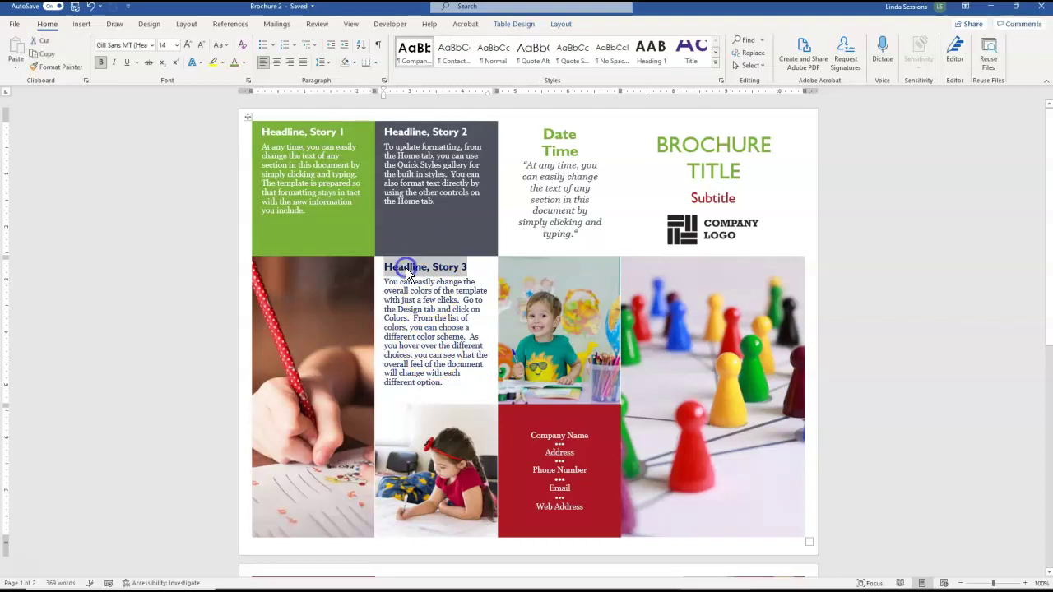
{"action": "key", "text": "ctrl+x"}
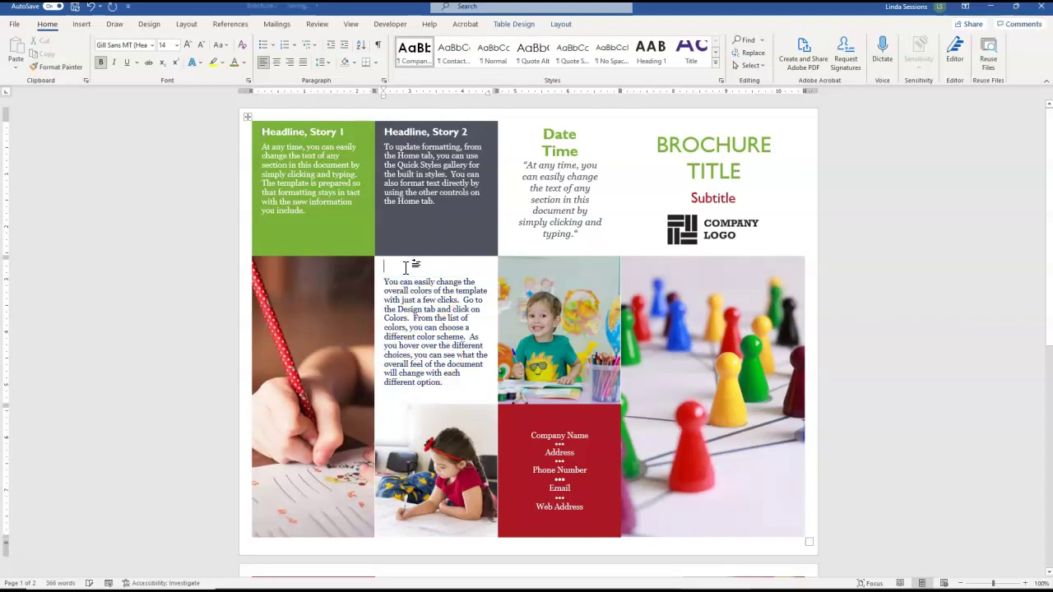
{"action": "triple_click", "coordinate": [399, 285]}
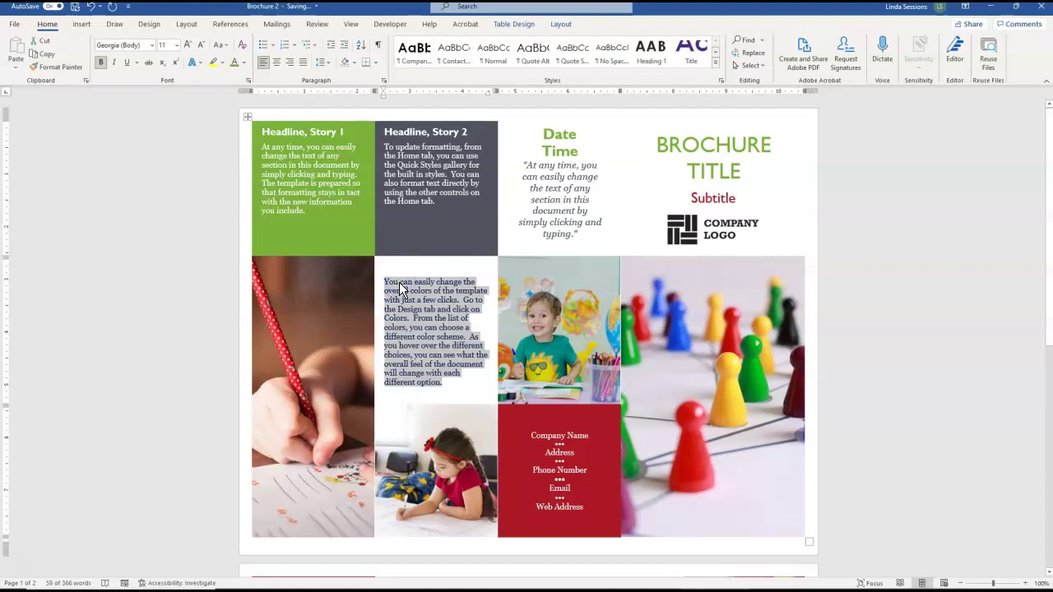
{"action": "key", "text": "ctrl+x"}
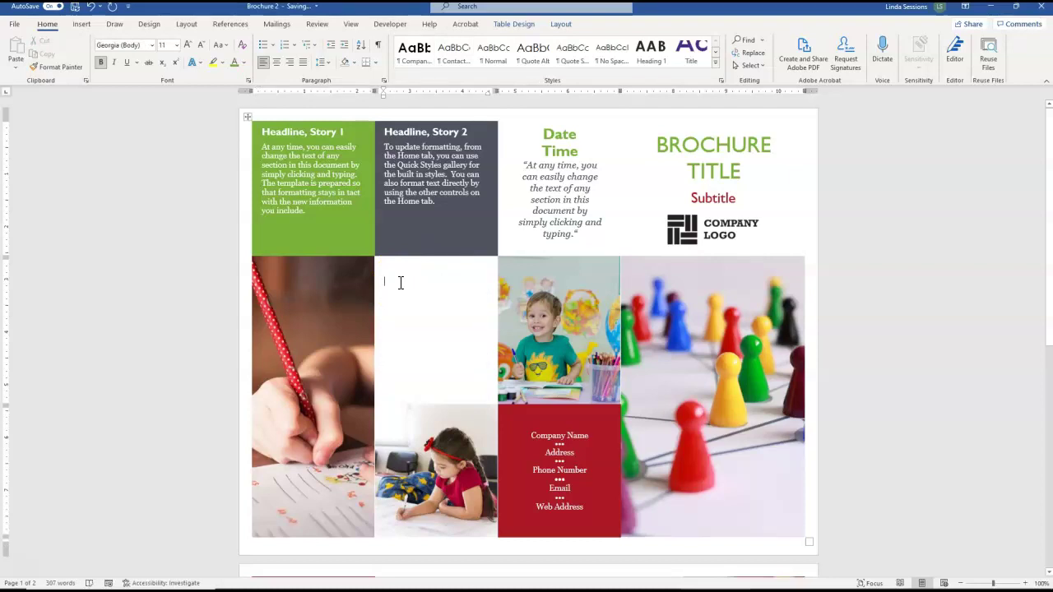
- Replace the BROCHURE TITLE placeholder with the Linda's Take headline coloured green
{"action": "triple_click", "coordinate": [709, 146]}
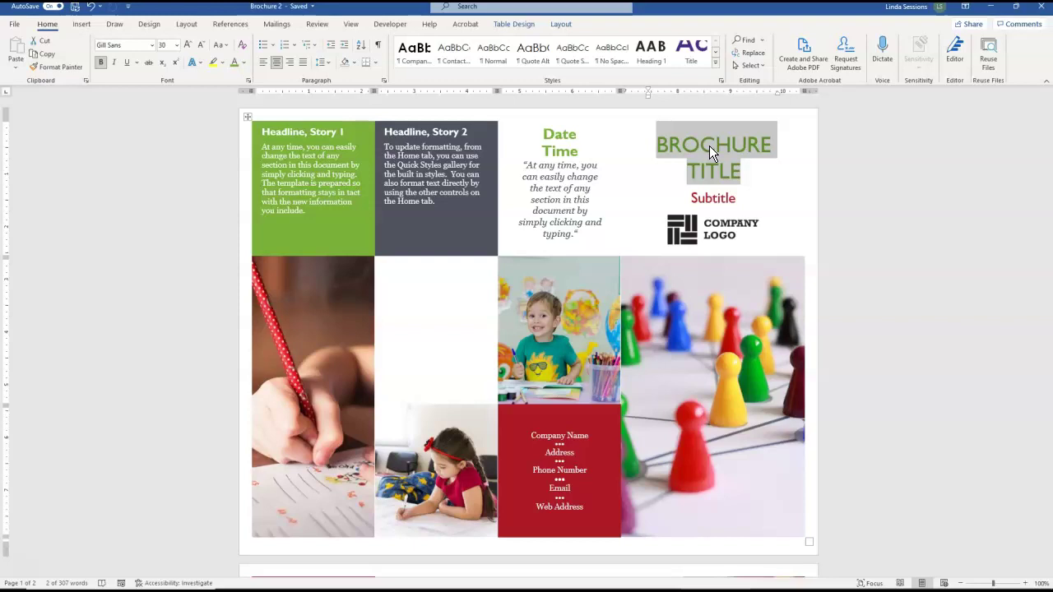
{"action": "key", "text": "Delete"}
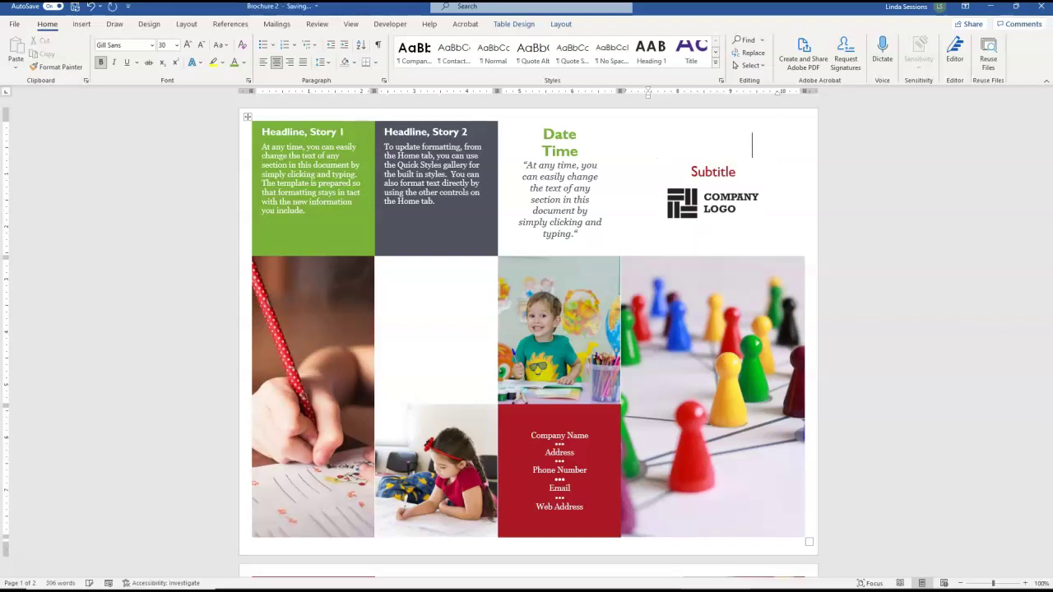
{"action": "key", "text": "Return"}
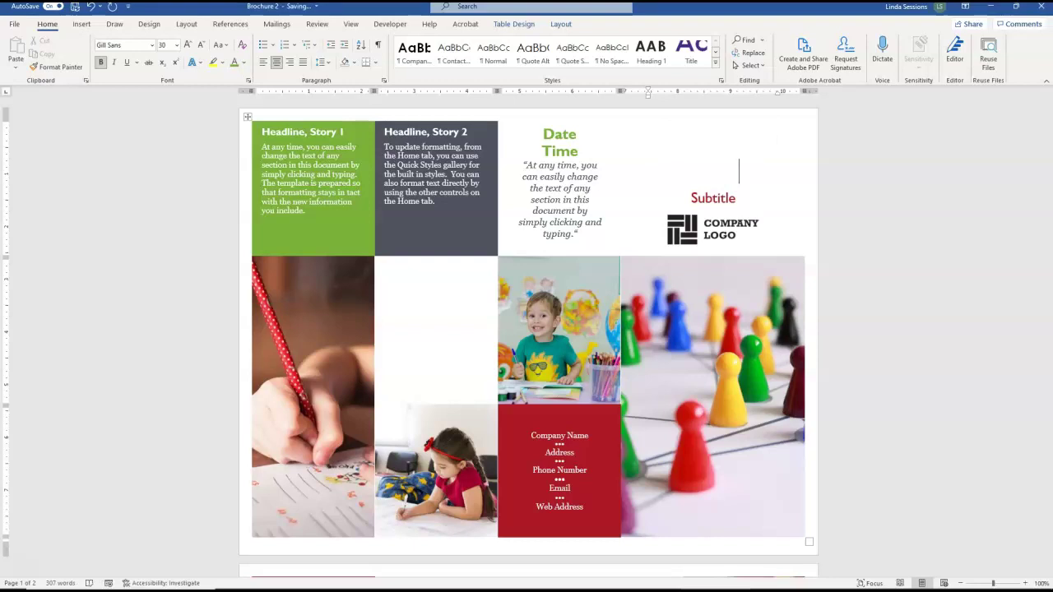
{"action": "left_click", "coordinate": [715, 144]}
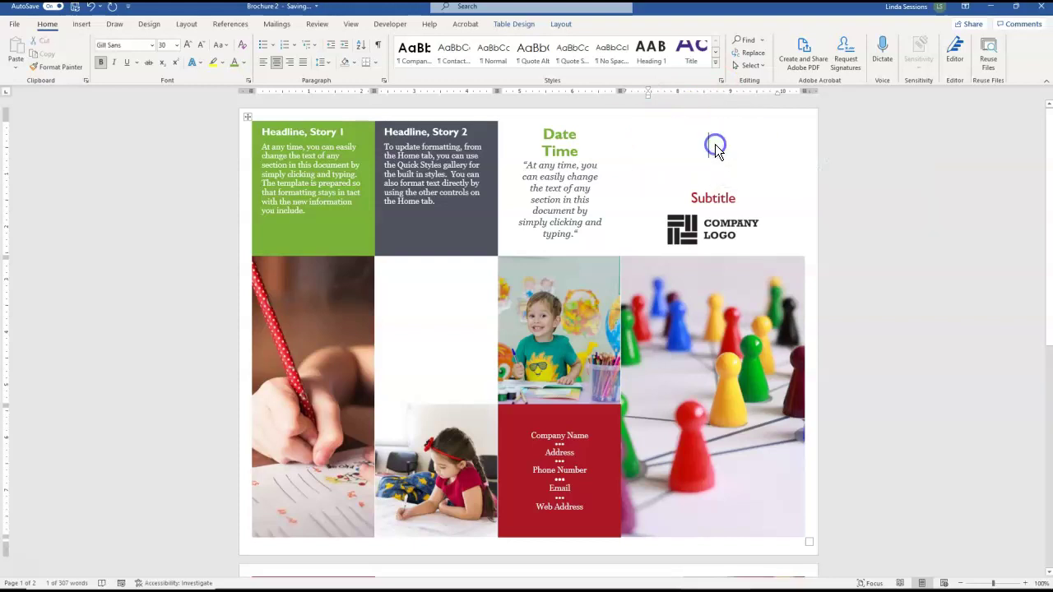
{"action": "triple_click", "coordinate": [714, 145]}
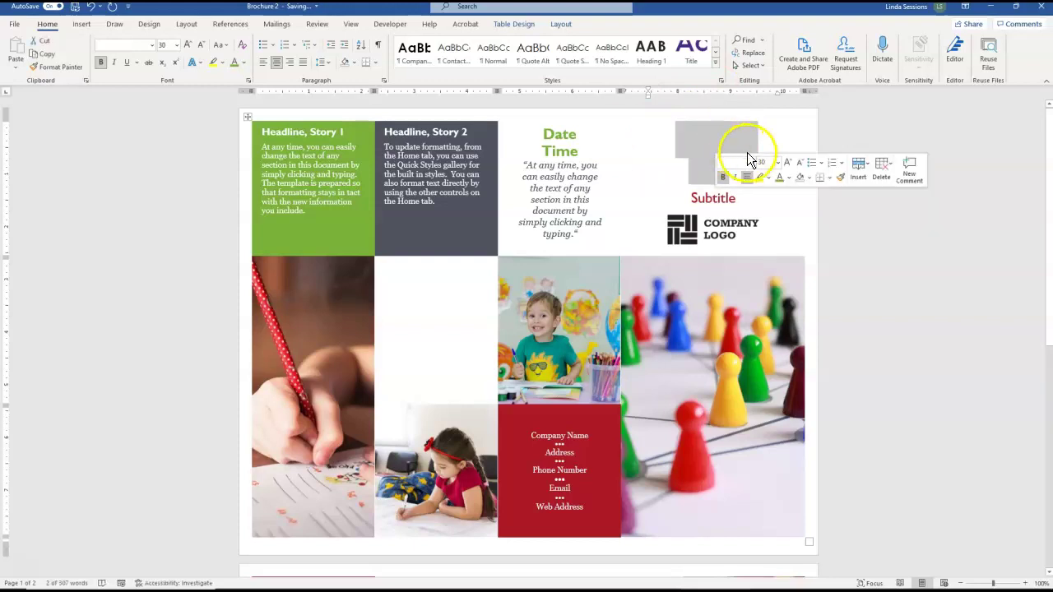
{"action": "left_click", "coordinate": [789, 178]}
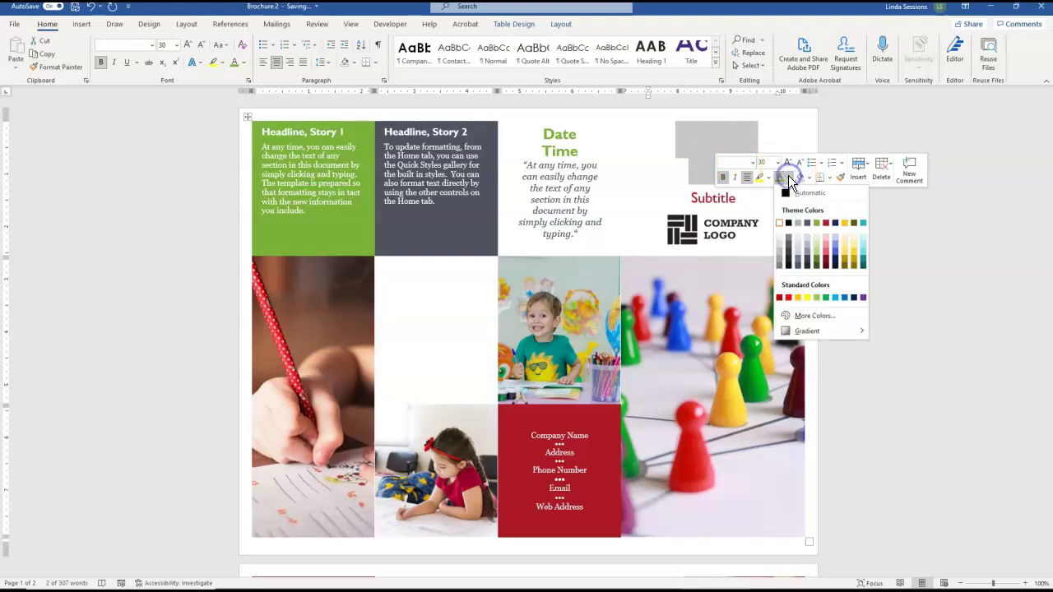
{"action": "left_click", "coordinate": [815, 222]}
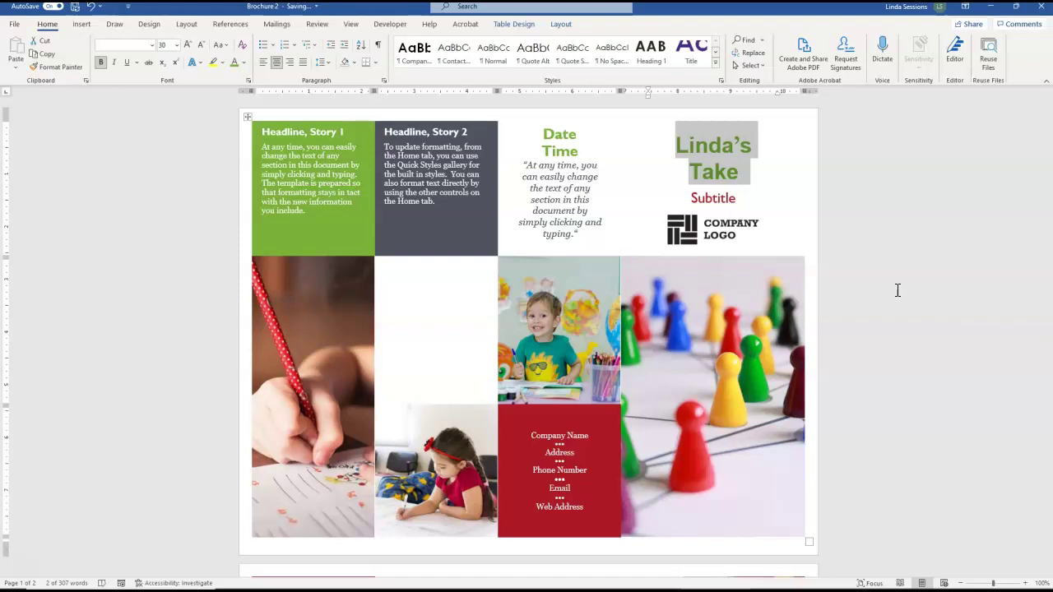
- Delete the Subtitle text under the Linda's Take headline
{"action": "left_click", "coordinate": [706, 200]}
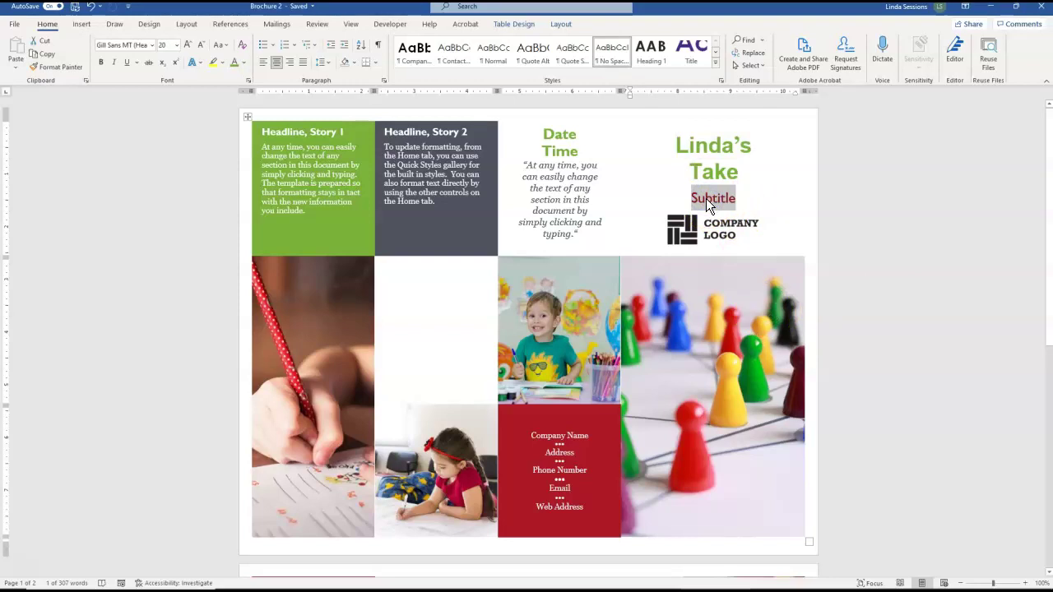
{"action": "key", "text": "Delete"}
{"action": "left_click", "coordinate": [703, 200]}
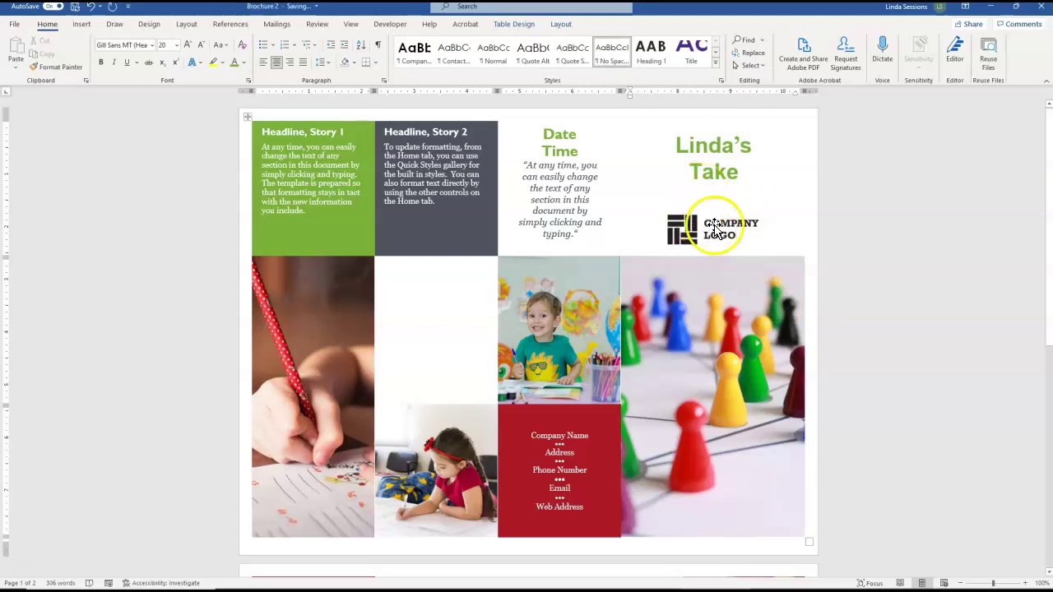
- Replace the company logo with the stock daisy photo
{"action": "left_click", "coordinate": [715, 227]}
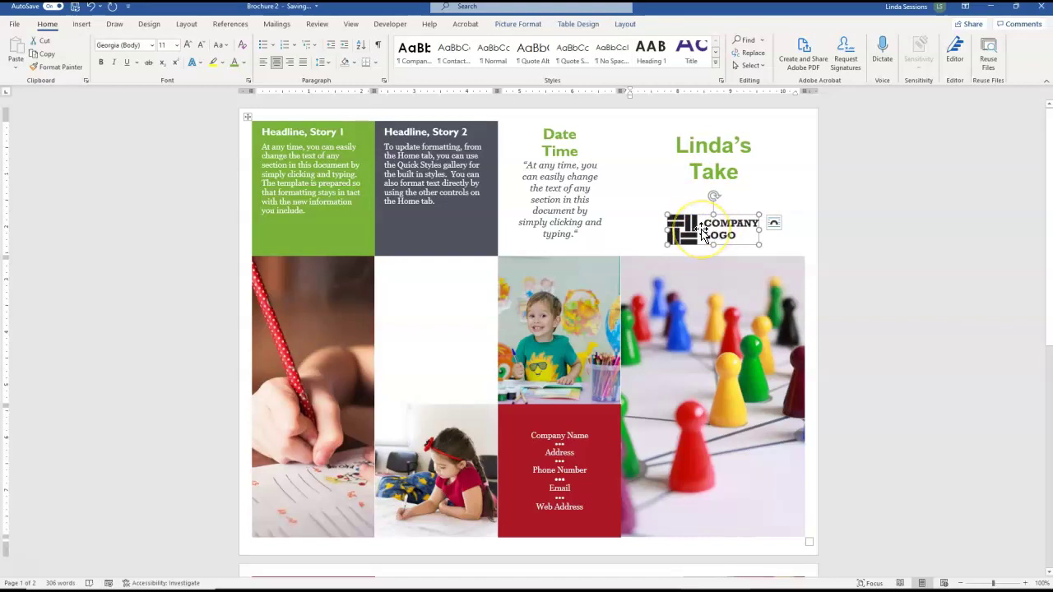
{"action": "right_click", "coordinate": [701, 229]}
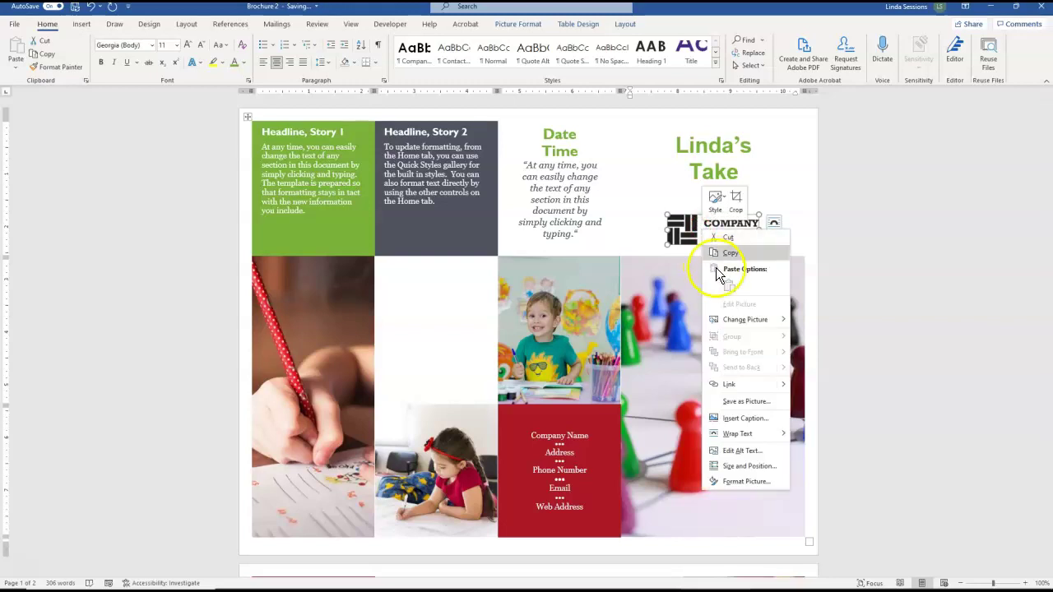
{"action": "left_click", "coordinate": [738, 319]}
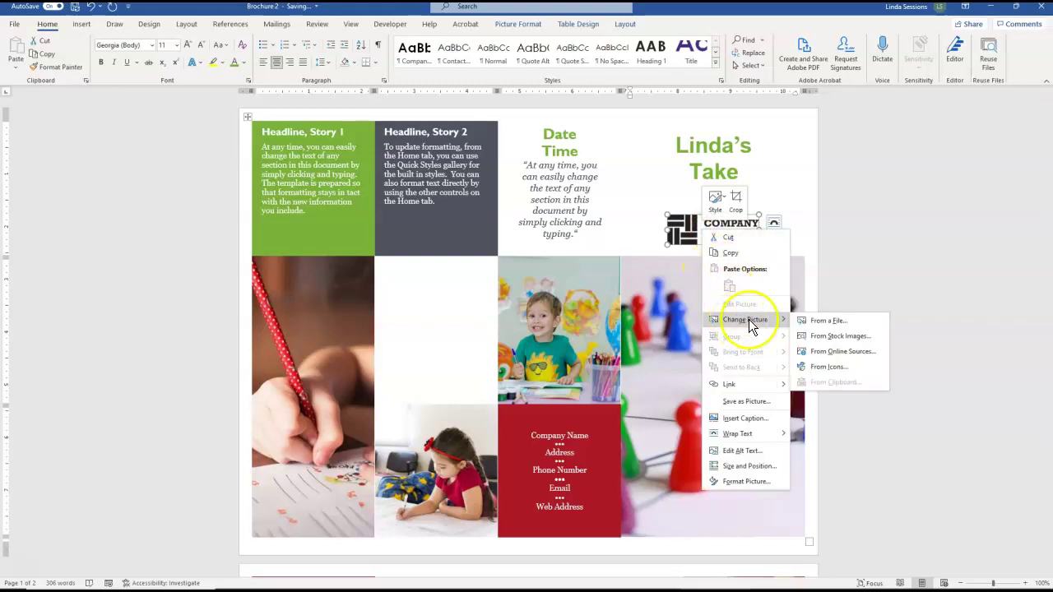
{"action": "left_click", "coordinate": [835, 335]}
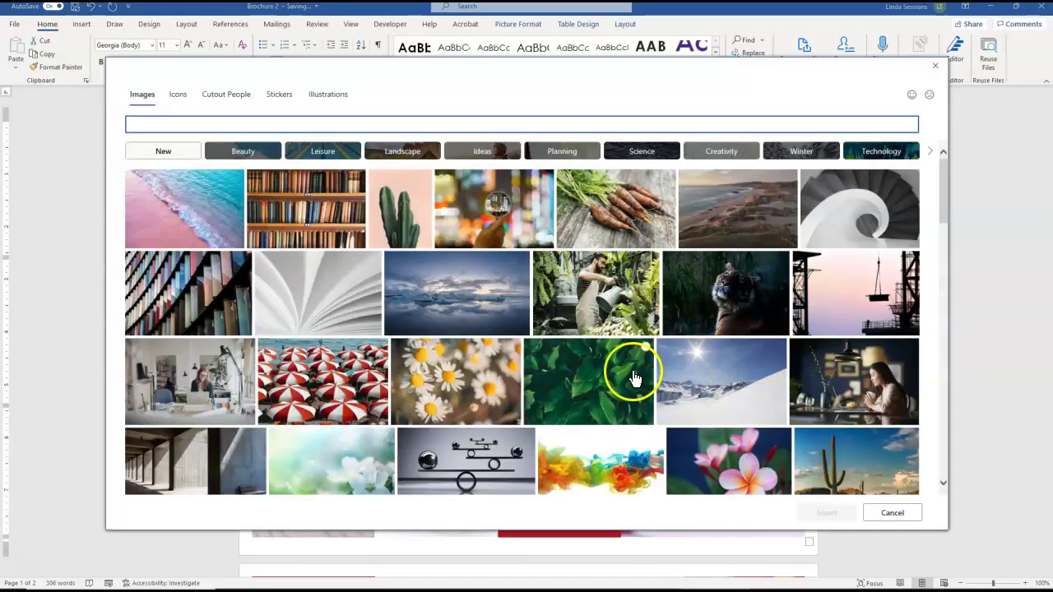
{"action": "left_click", "coordinate": [438, 378]}
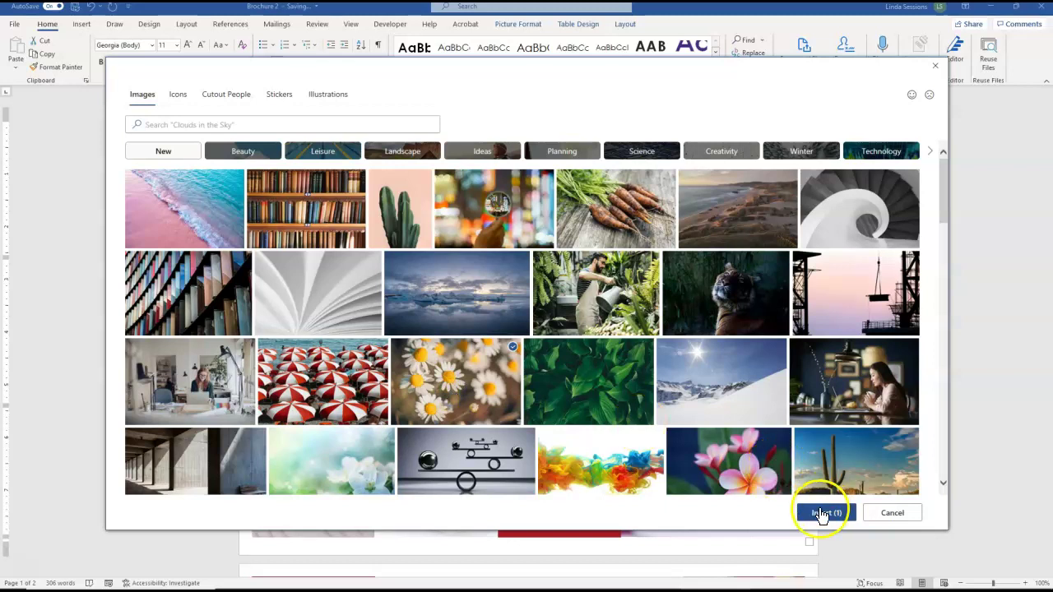
{"action": "left_click", "coordinate": [821, 512]}
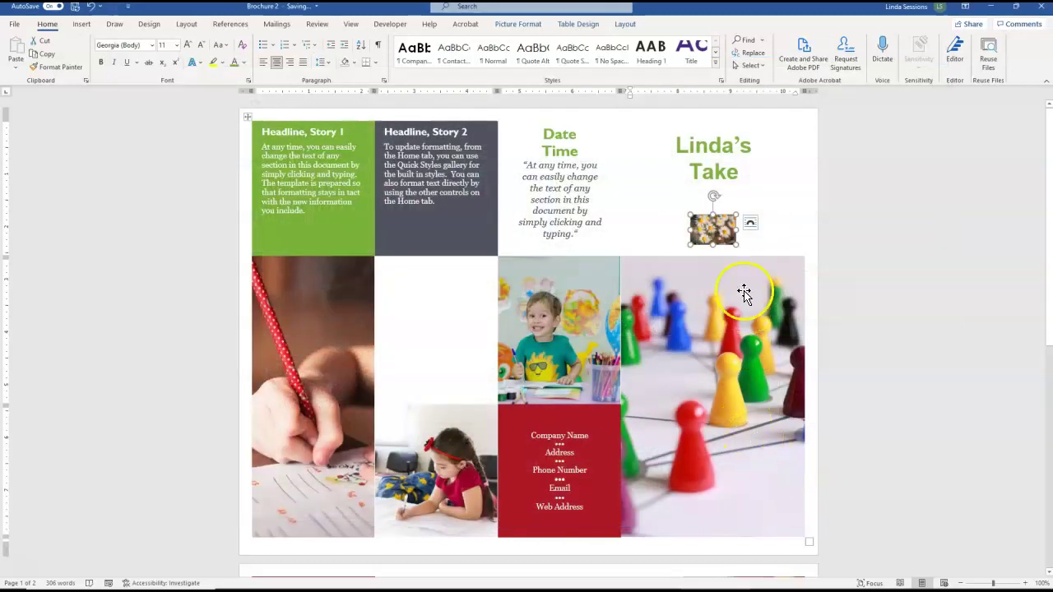
- Undo an oversized enlargement, then stretch the daisy picture into a wide, short strip
{"action": "left_click", "coordinate": [710, 222]}
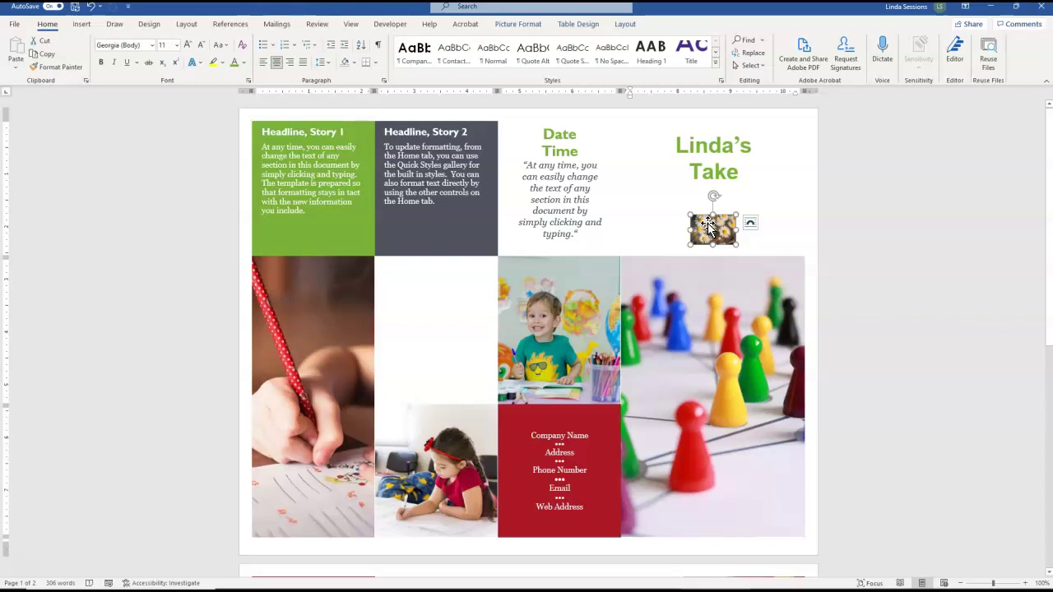
{"action": "left_click", "coordinate": [688, 217]}
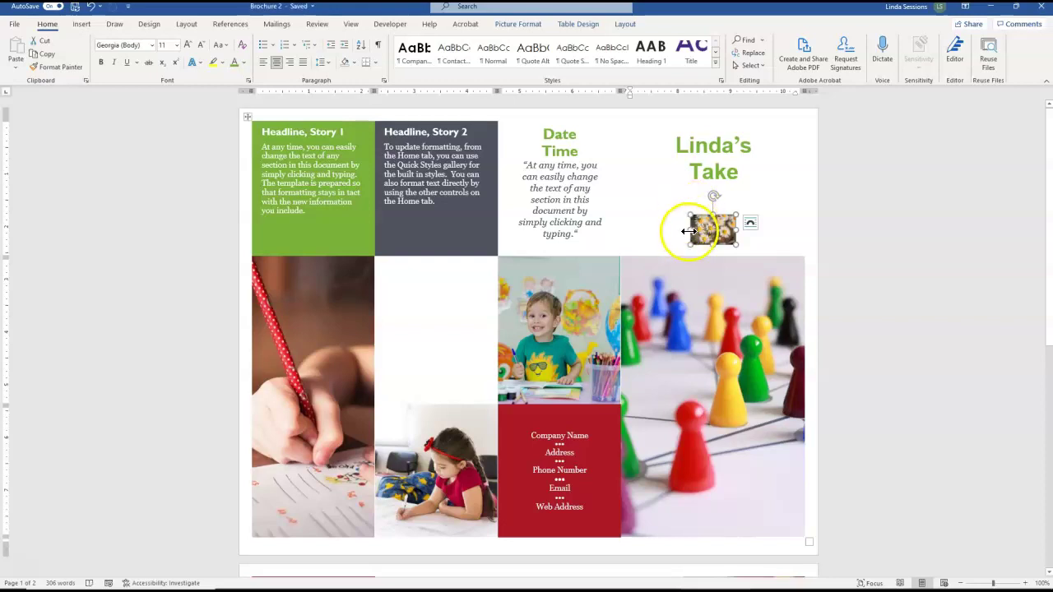
{"action": "left_click_drag", "start_coordinate": [687, 245], "coordinate": [606, 329]}
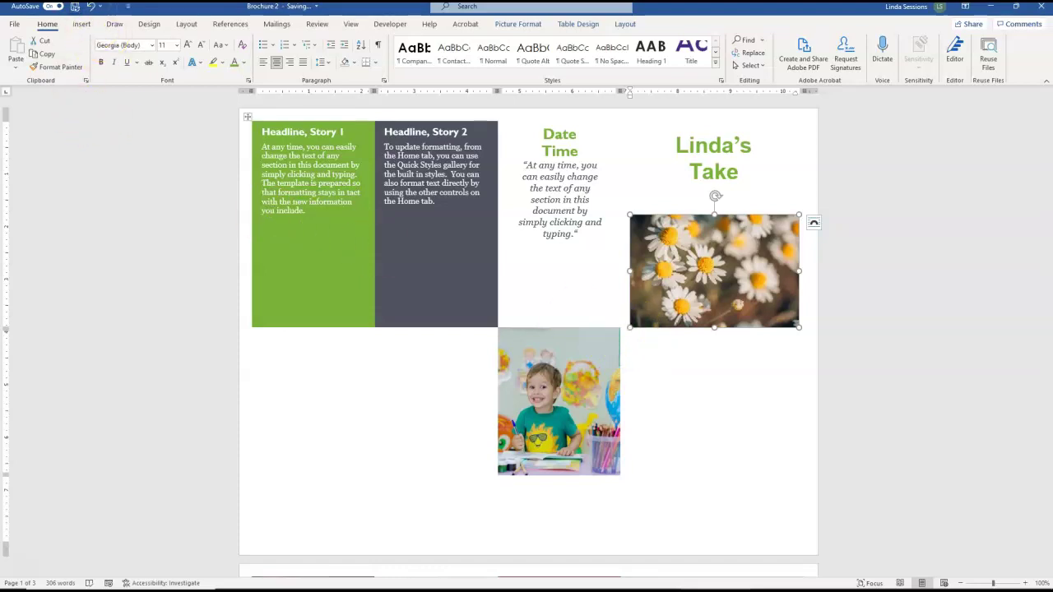
{"action": "left_click", "coordinate": [91, 6]}
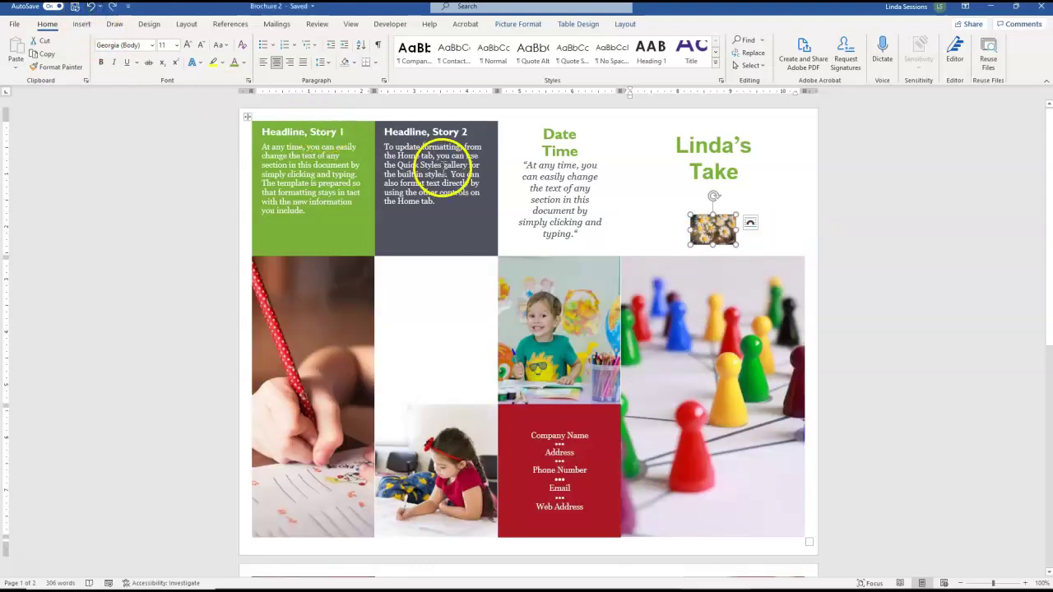
{"action": "left_click_drag", "start_coordinate": [681, 240], "coordinate": [671, 230]}
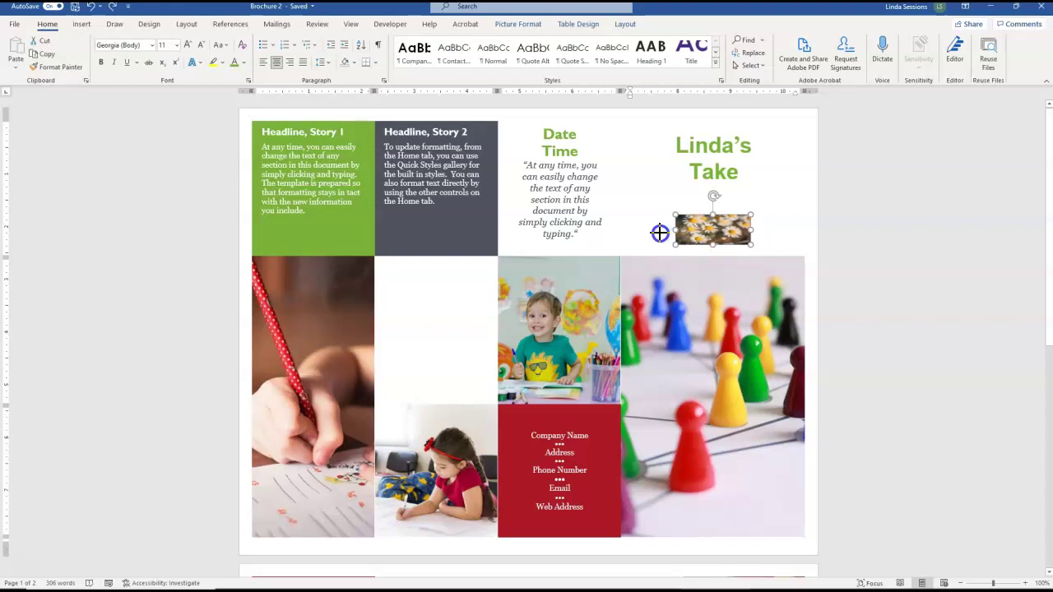
{"action": "left_click_drag", "start_coordinate": [660, 233], "coordinate": [660, 234]}
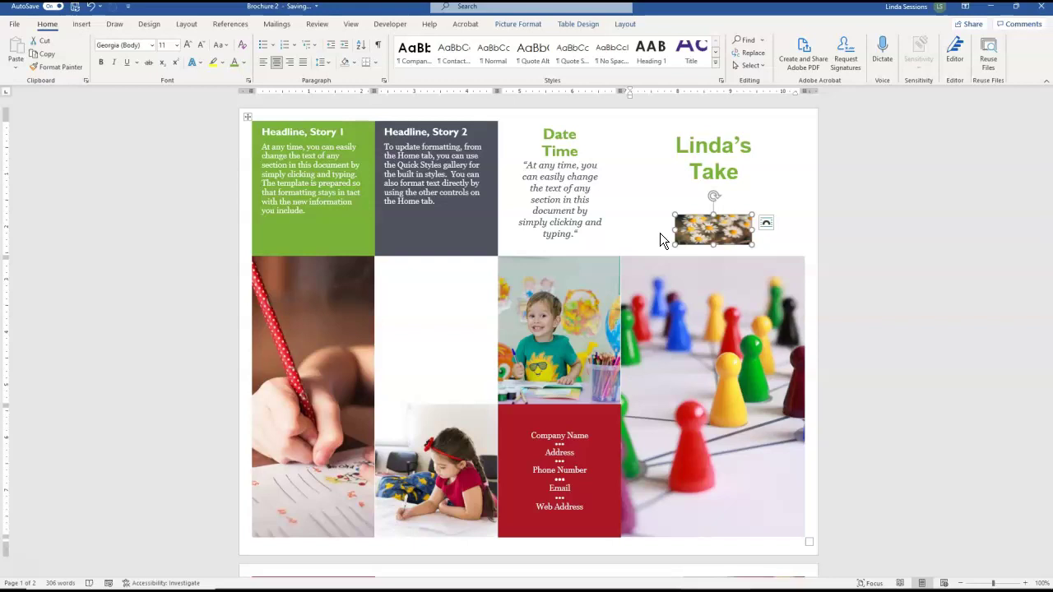
{"action": "left_click", "coordinate": [675, 229]}
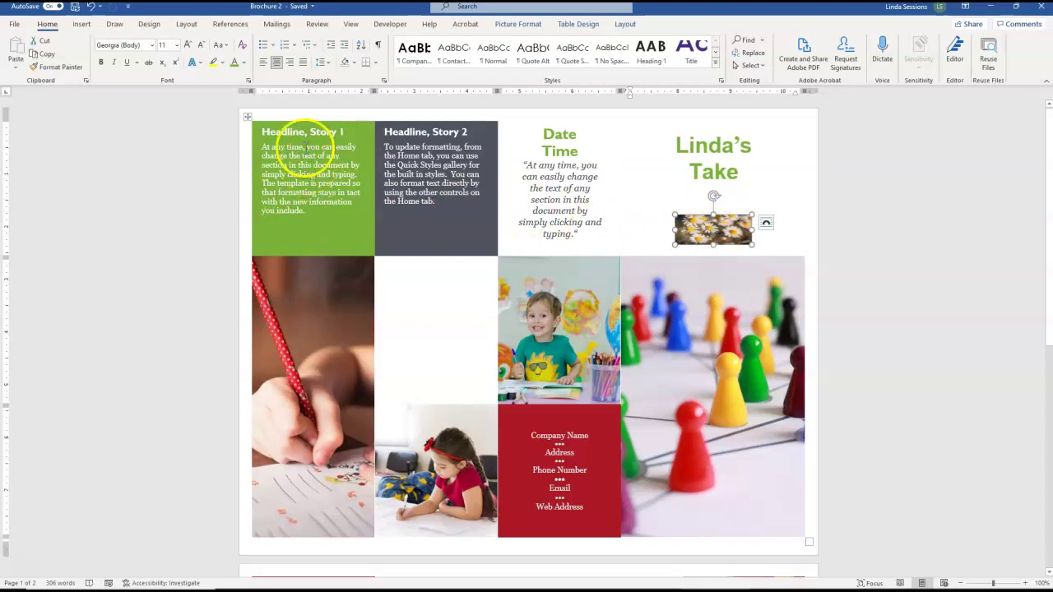
{"action": "triple_click", "coordinate": [281, 133]}
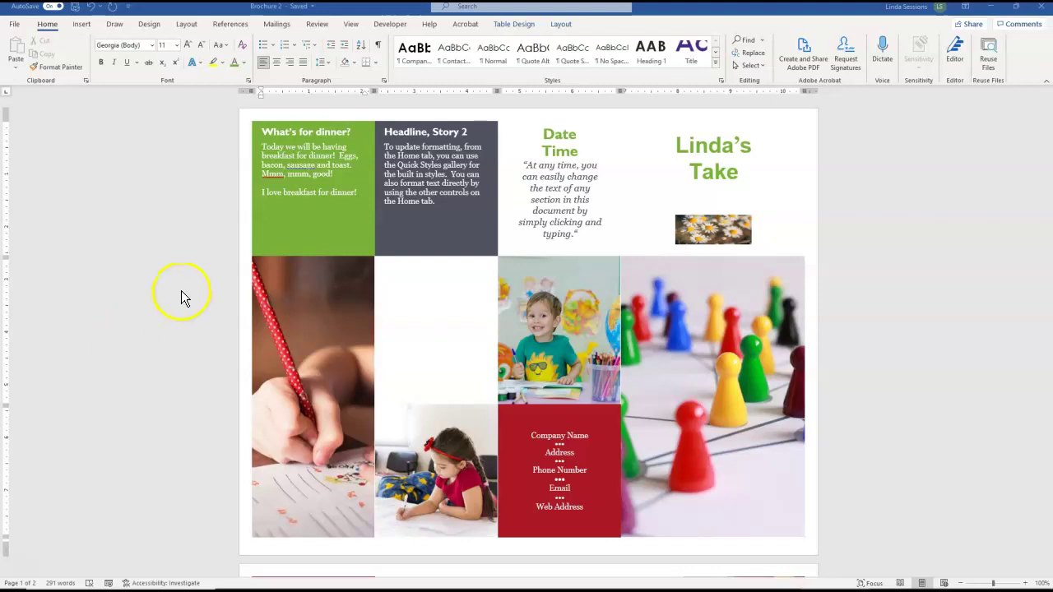
{"action": "left_click", "coordinate": [316, 165]}
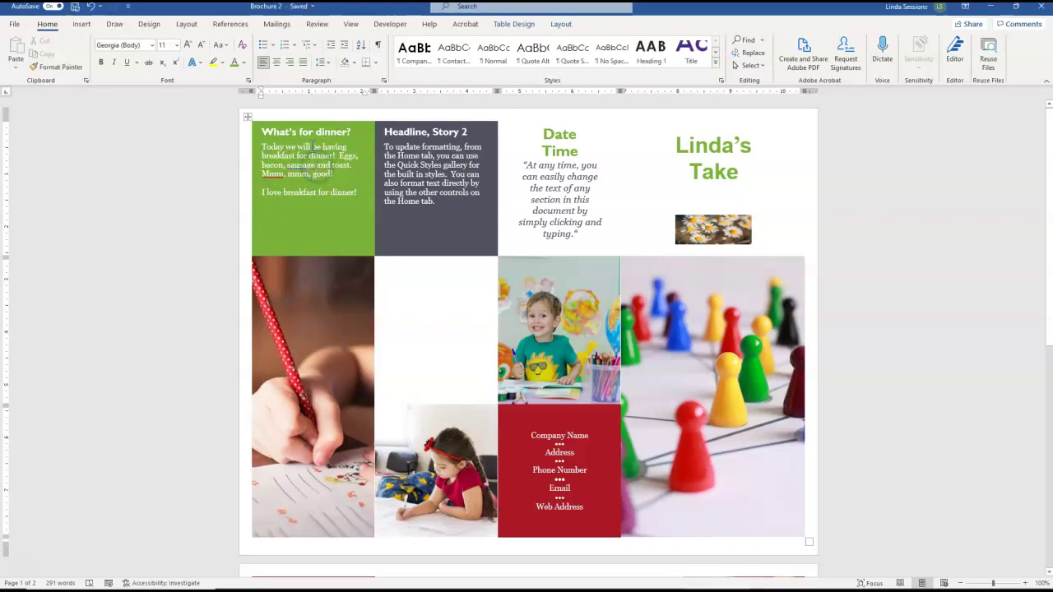
{"action": "type", "text": ","}
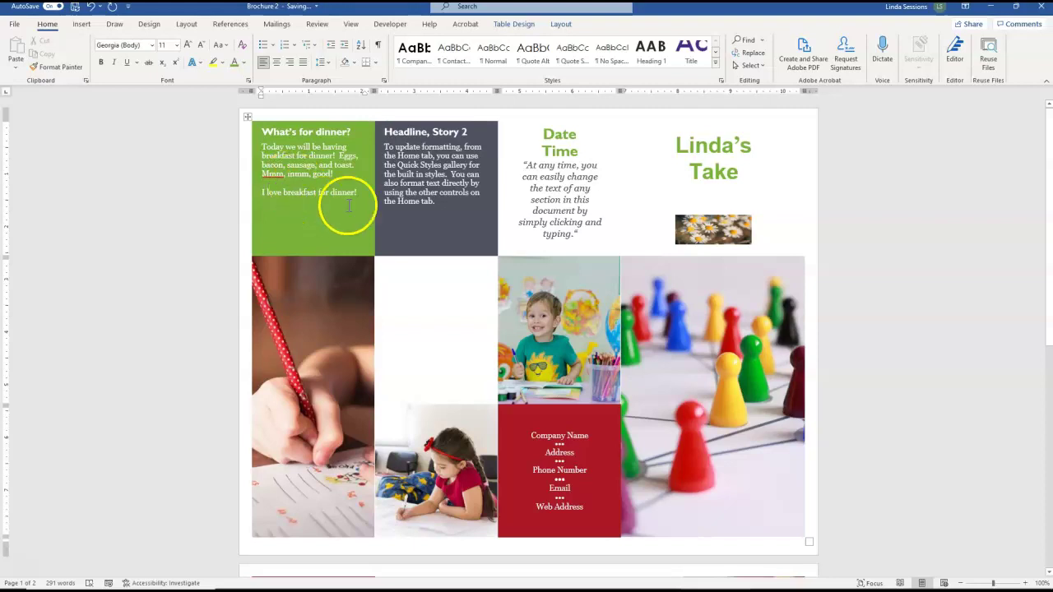
{"action": "triple_click", "coordinate": [424, 169]}
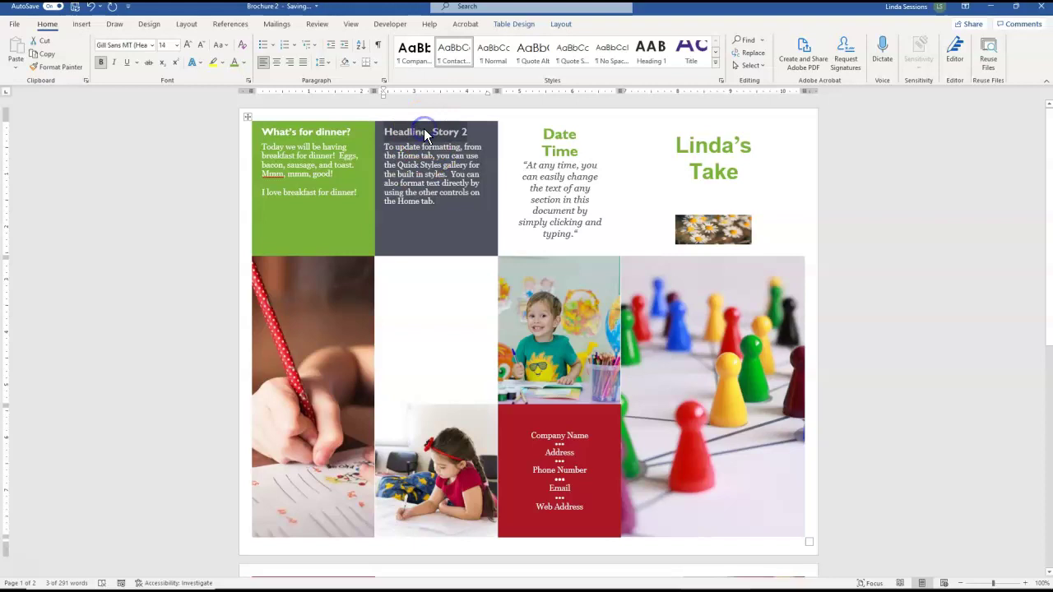
{"action": "triple_click", "coordinate": [413, 175]}
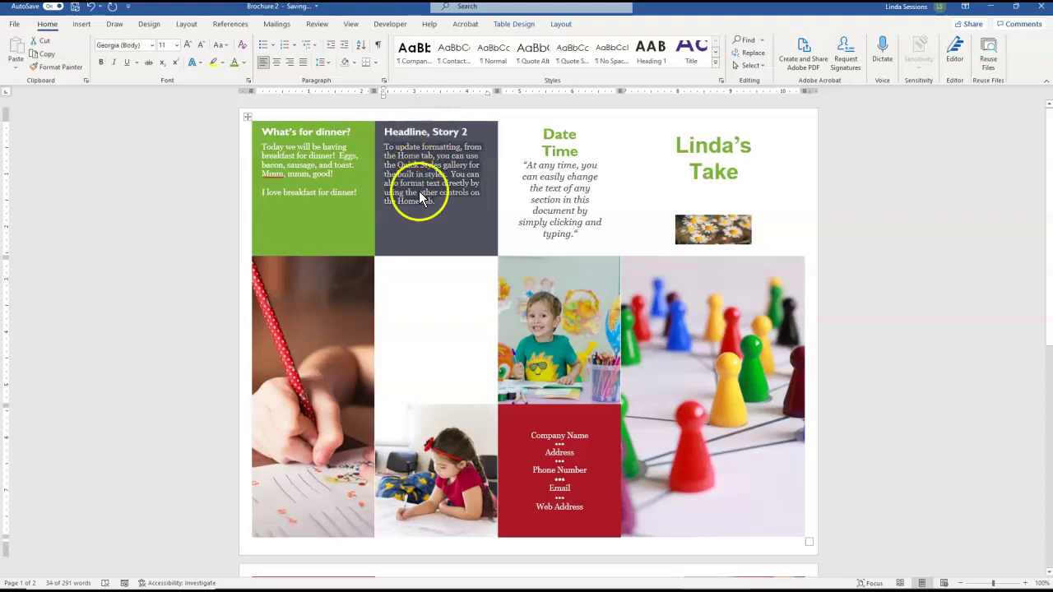
{"action": "left_click", "coordinate": [318, 361]}
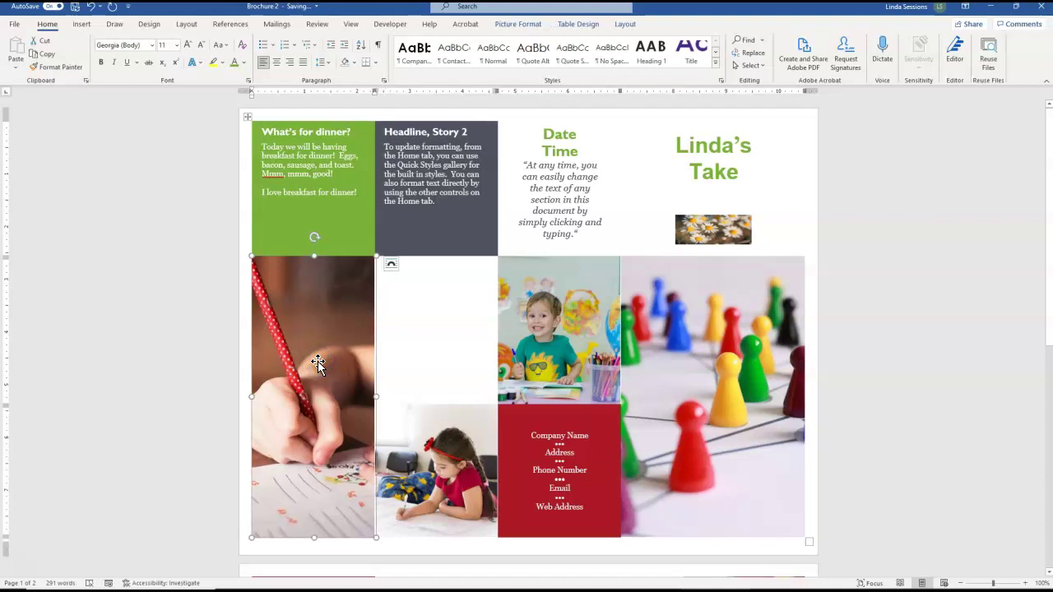
- Swap the pencil-drawing photo for the stock photo of a man resting with a cat
{"action": "right_click", "coordinate": [317, 361]}
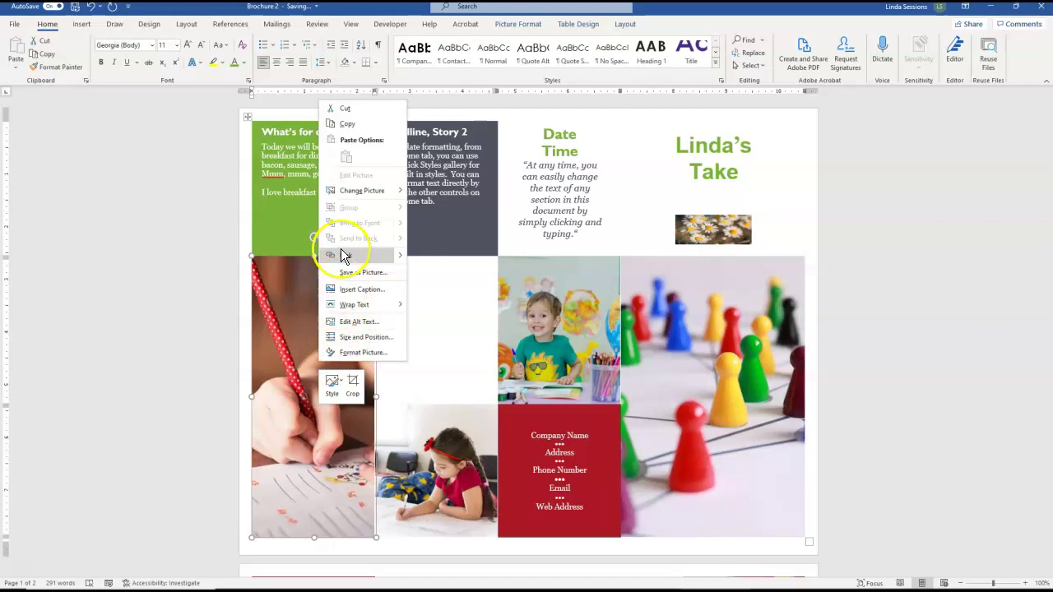
{"action": "mouse_move", "coordinate": [355, 194]}
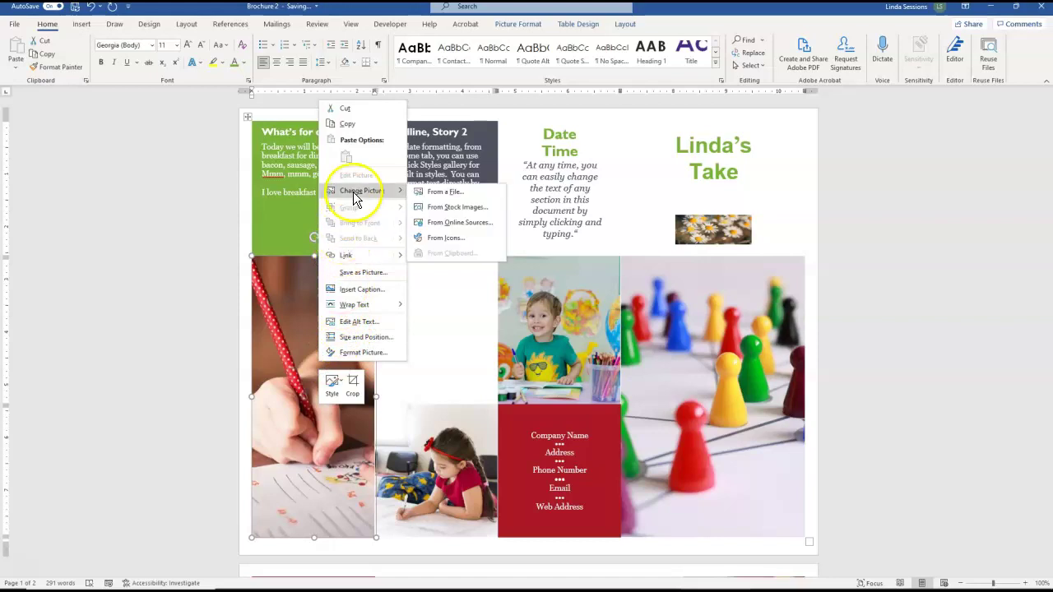
{"action": "left_click", "coordinate": [434, 208]}
{"action": "left_click", "coordinate": [621, 211]}
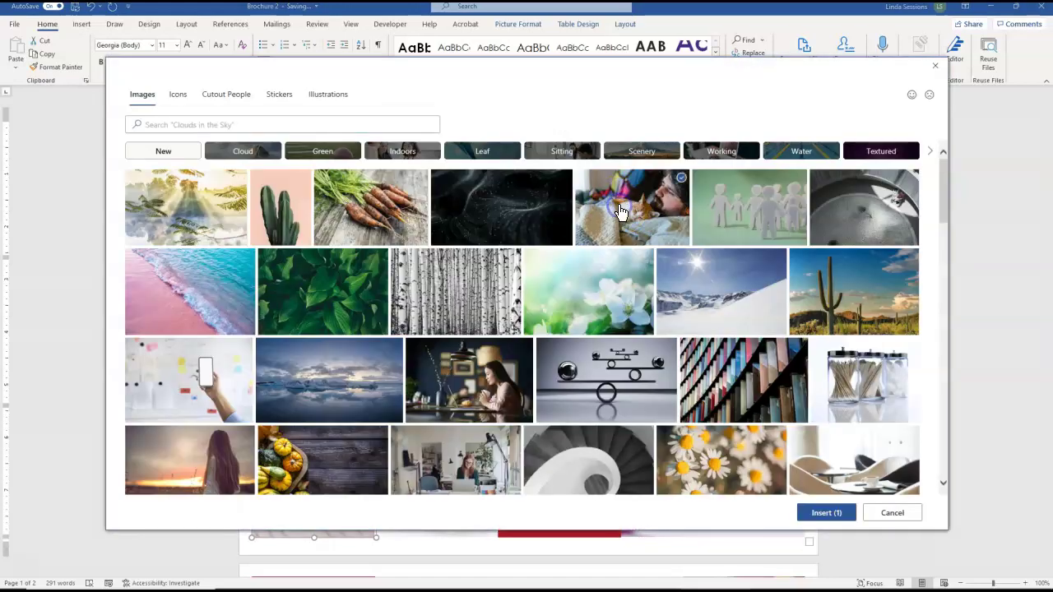
{"action": "left_click", "coordinate": [812, 513]}
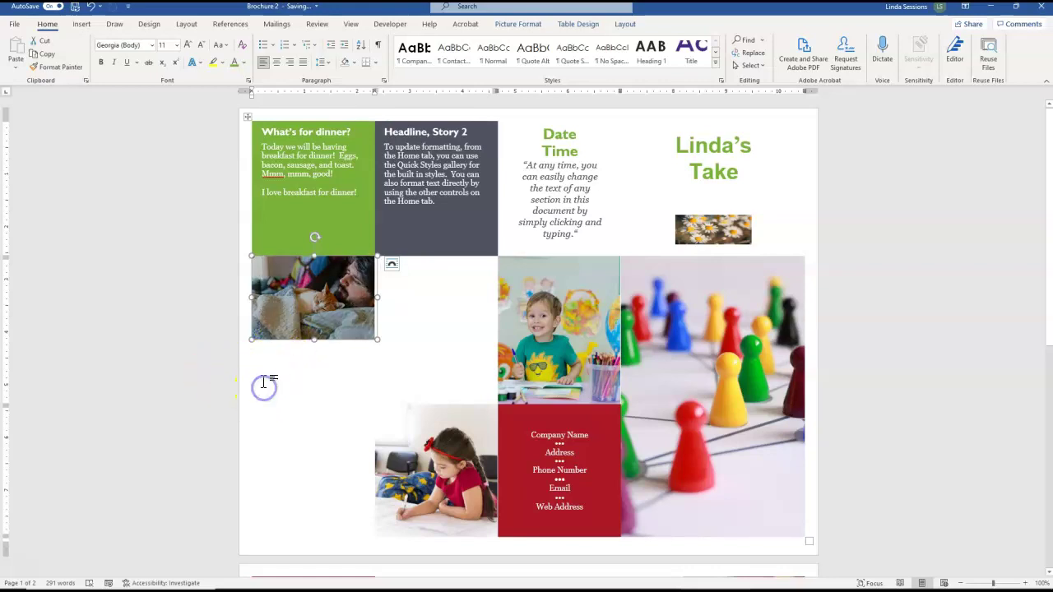
{"action": "left_click", "coordinate": [266, 372]}
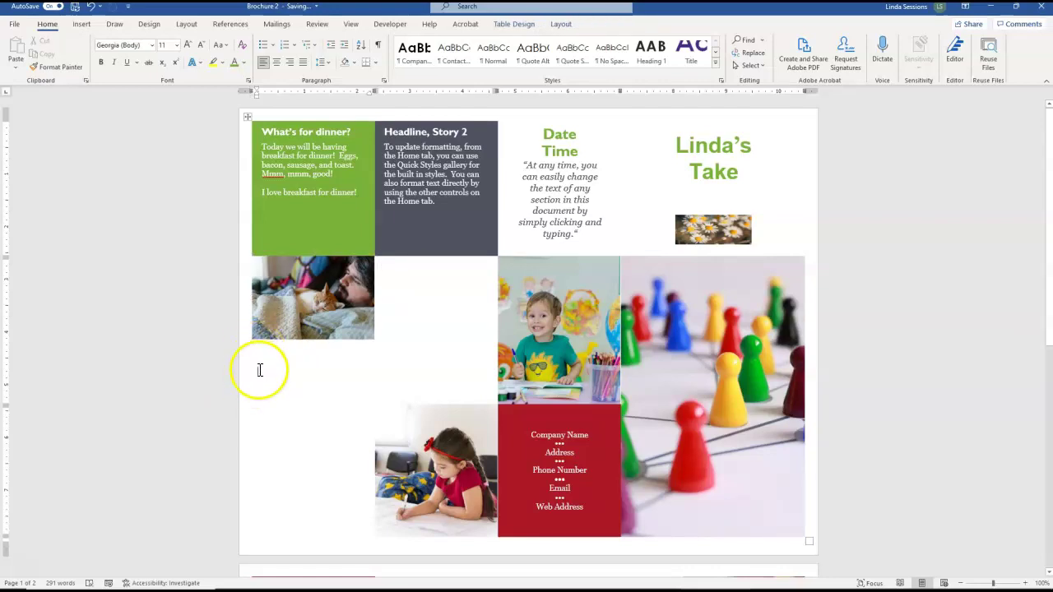
- Insert the stock mandrill photo, wrap it Square, and move it beside the girl photo
{"action": "left_click", "coordinate": [82, 24]}
{"action": "left_click", "coordinate": [126, 57]}
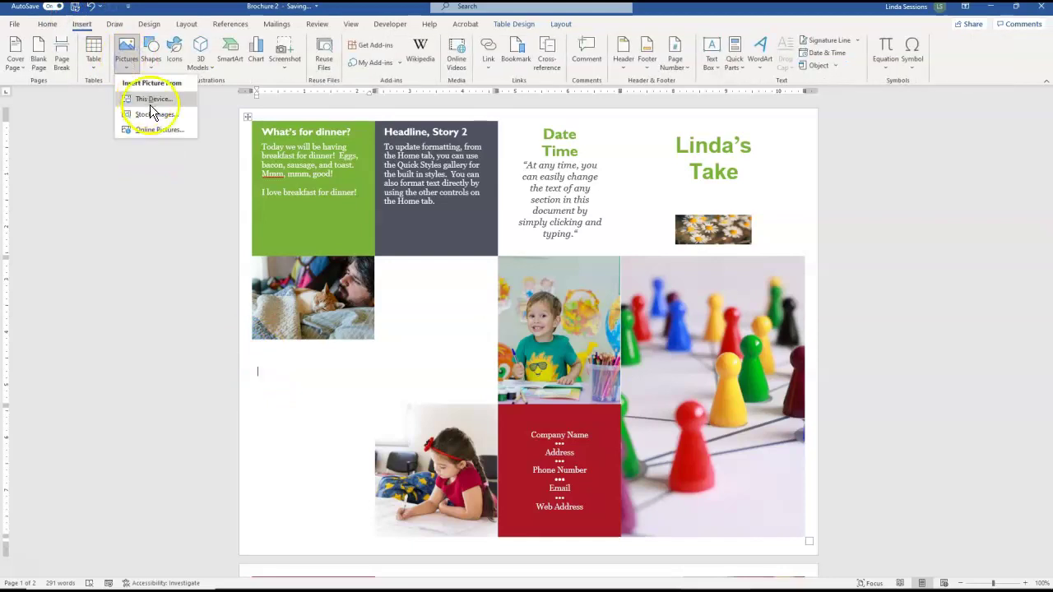
{"action": "left_click", "coordinate": [149, 113]}
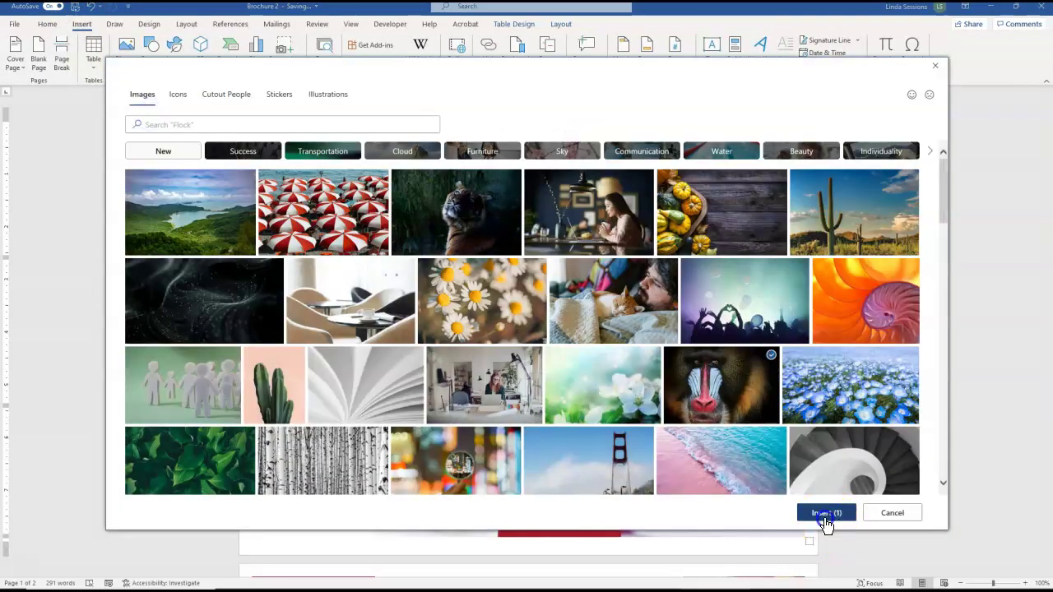
{"action": "left_click", "coordinate": [827, 512]}
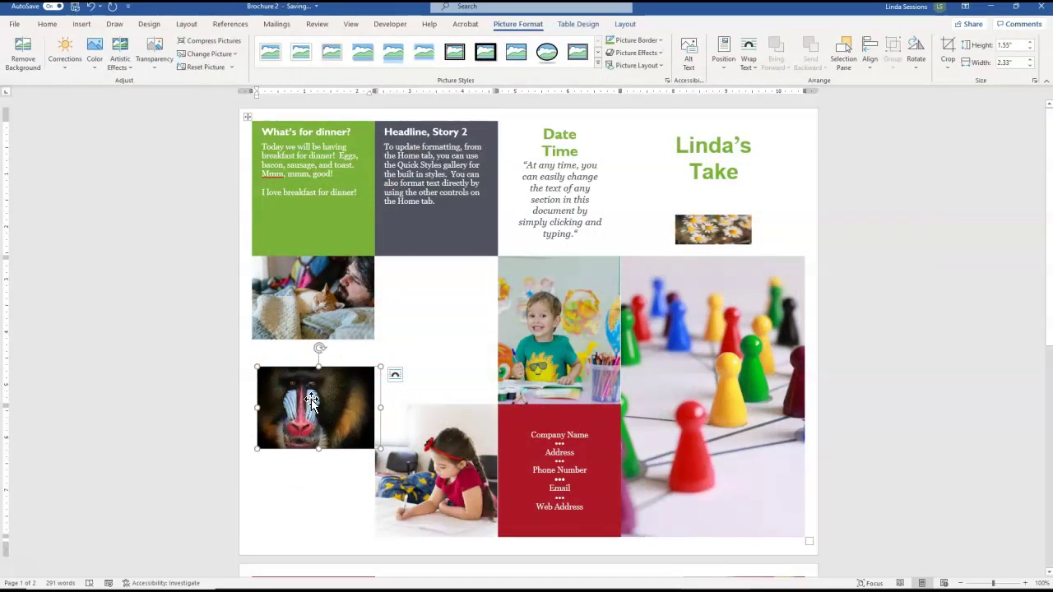
{"action": "left_click", "coordinate": [396, 378]}
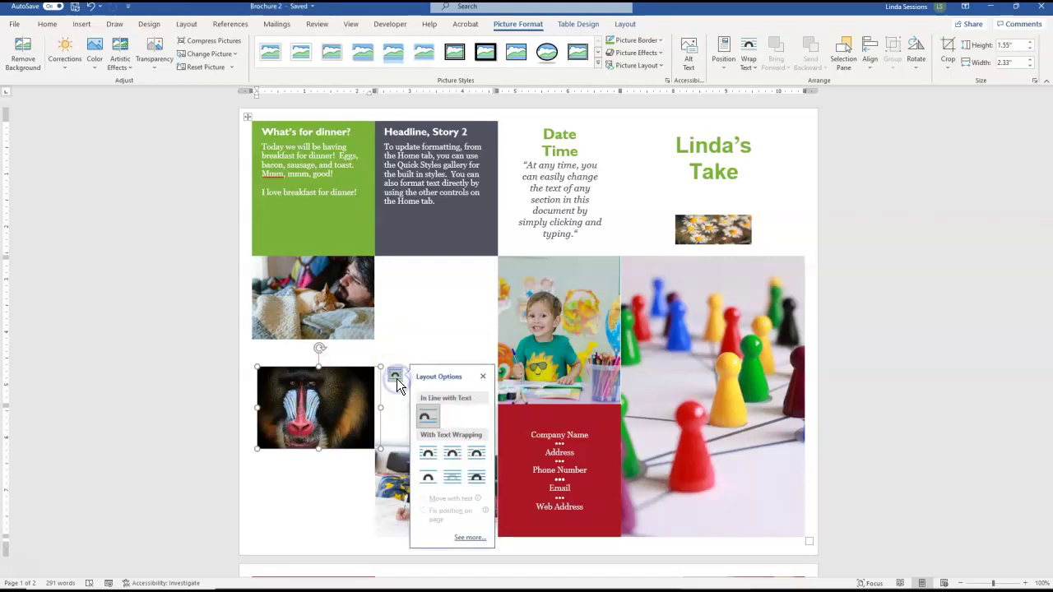
{"action": "left_click", "coordinate": [430, 455]}
{"action": "left_click_drag", "start_coordinate": [319, 413], "coordinate": [318, 441]}
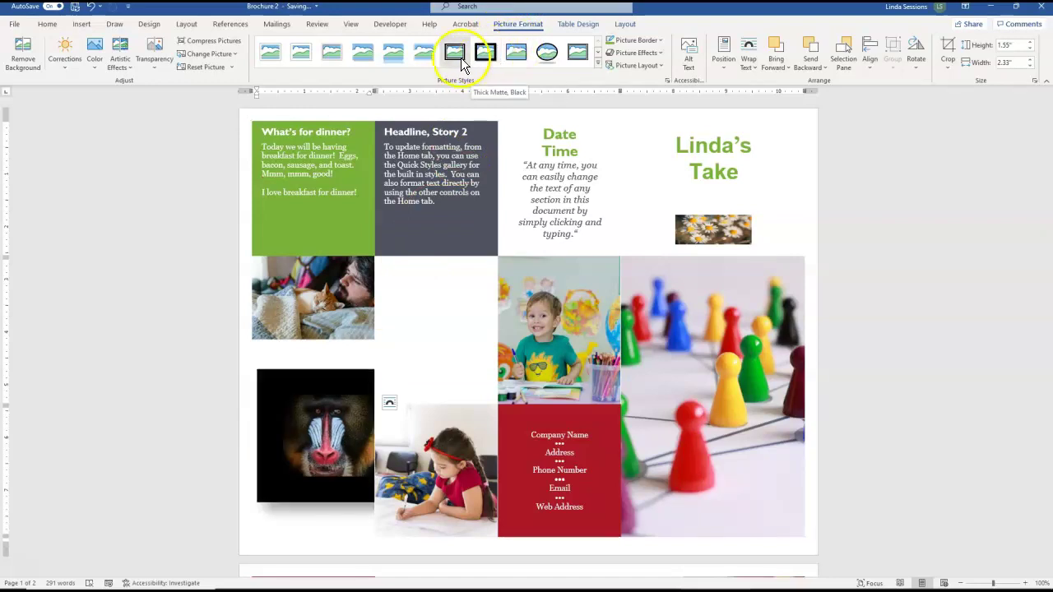
- Apply a dark red glow to the mandrill picture and shrink it slightly
{"action": "left_click", "coordinate": [662, 54]}
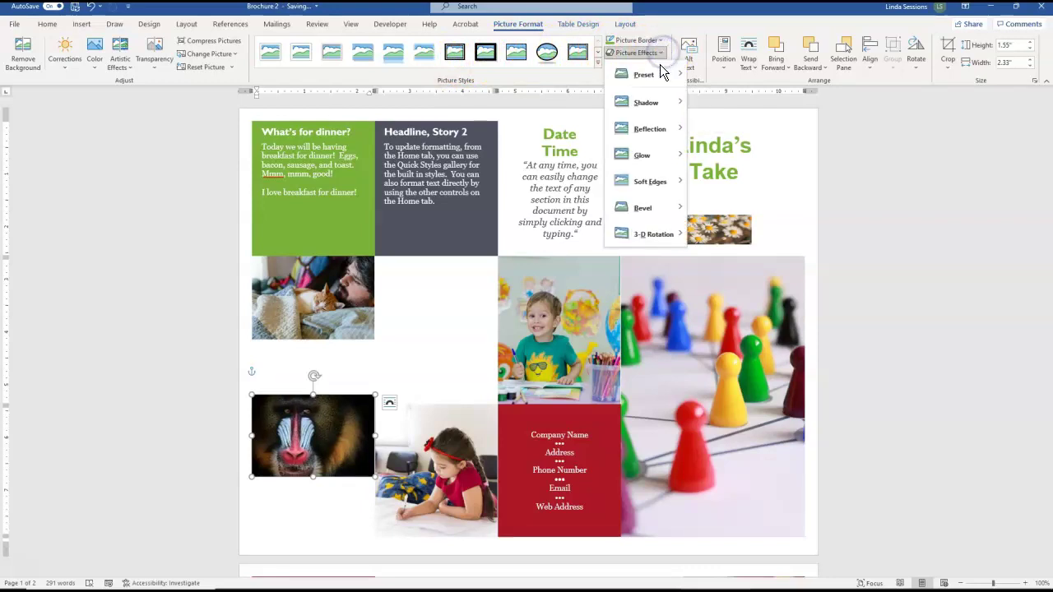
{"action": "mouse_move", "coordinate": [652, 140]}
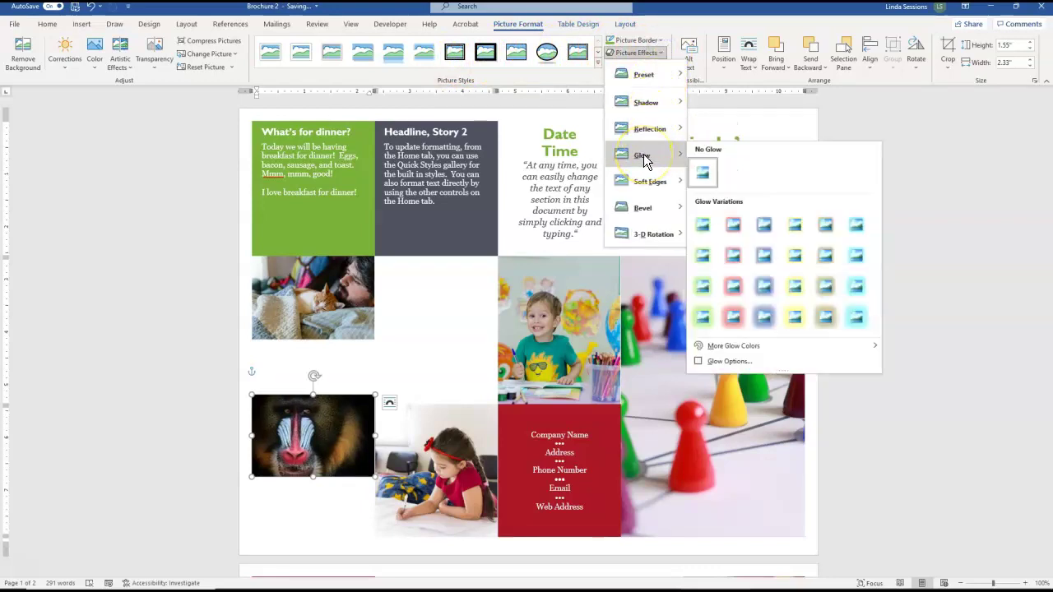
{"action": "left_click", "coordinate": [729, 256]}
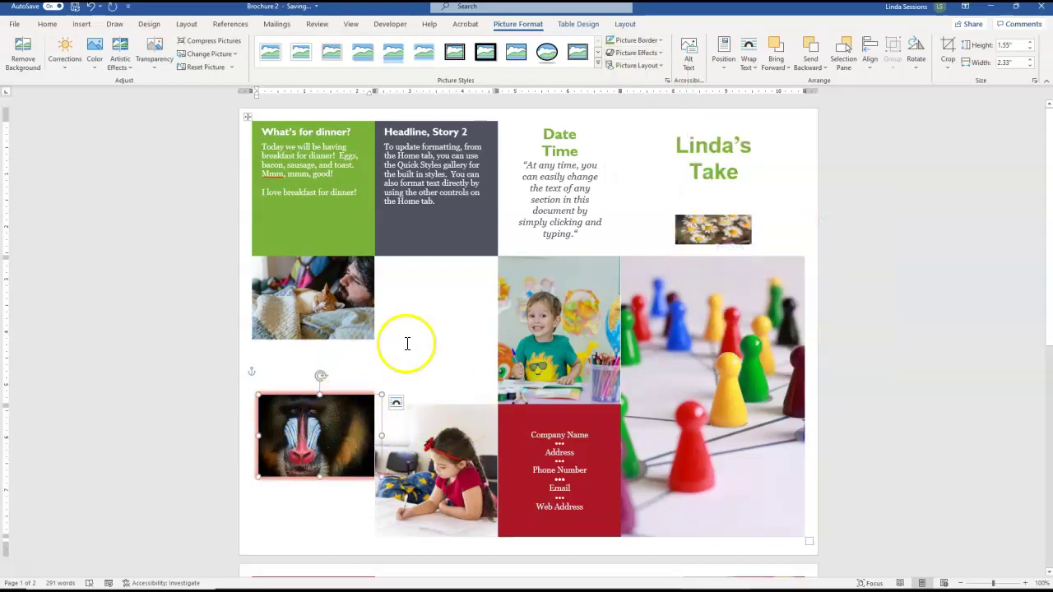
{"action": "left_click_drag", "start_coordinate": [381, 396], "coordinate": [369, 403]}
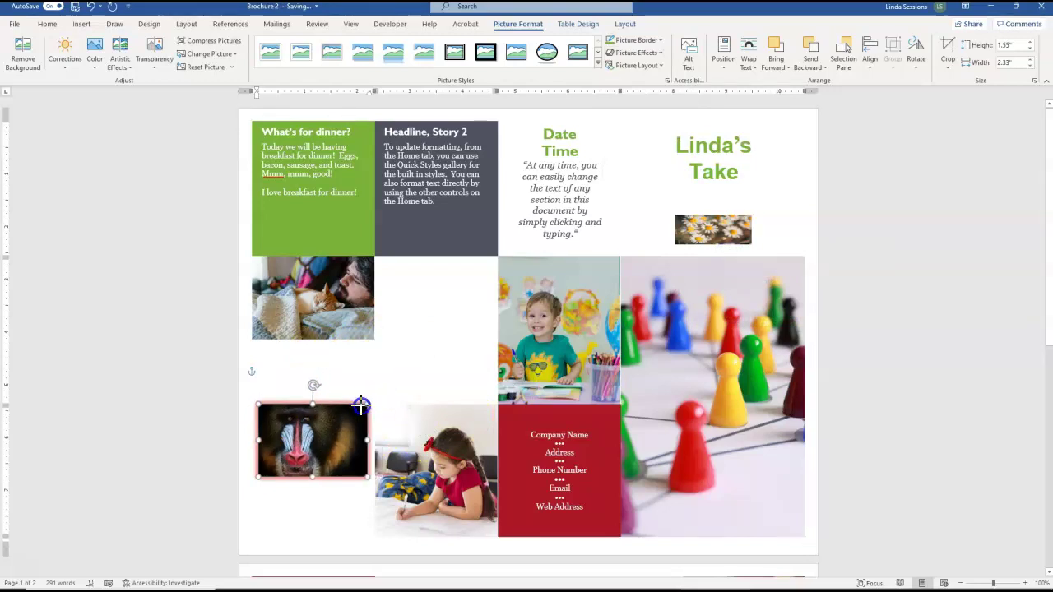
{"action": "left_click", "coordinate": [146, 407]}
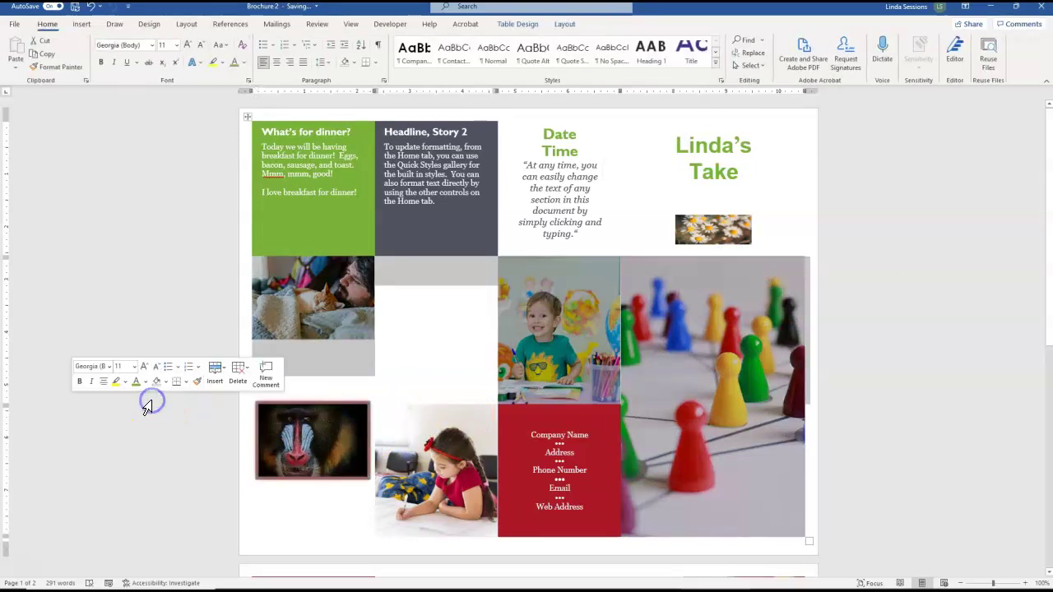
{"action": "left_click", "coordinate": [329, 526]}
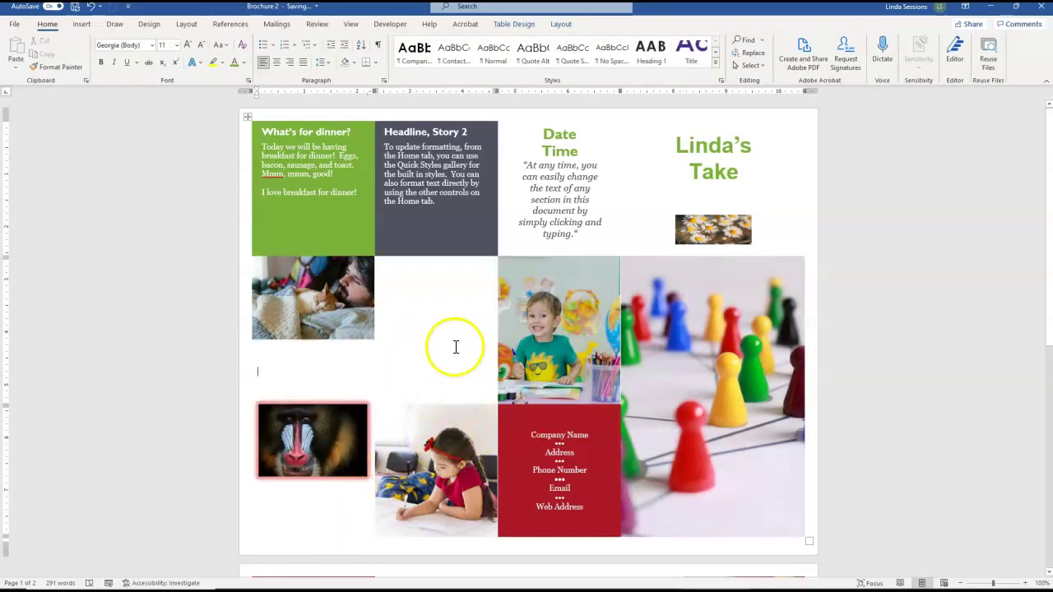
- Scroll to page two and select the Story 1 paragraph, bullet list and abacus photo
{"action": "left_click", "coordinate": [438, 294]}
{"action": "mouse_move", "coordinate": [440, 294]}
{"action": "left_mouse_down"}
{"action": "mouse_move", "coordinate": [414, 285]}
{"action": "mouse_move", "coordinate": [423, 339]}
{"action": "left_mouse_up"}
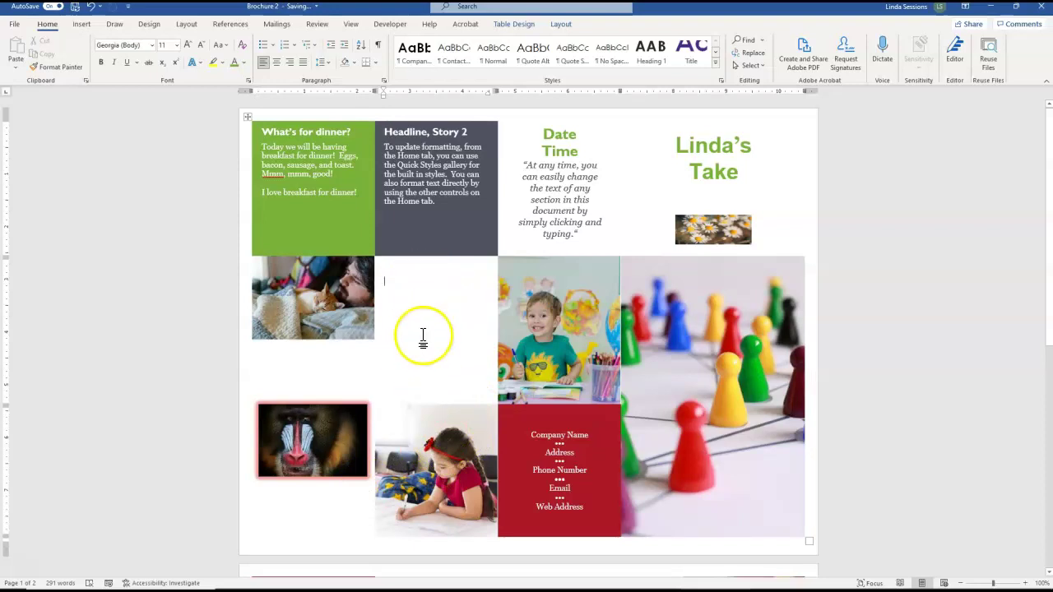
{"action": "left_click", "coordinate": [553, 439]}
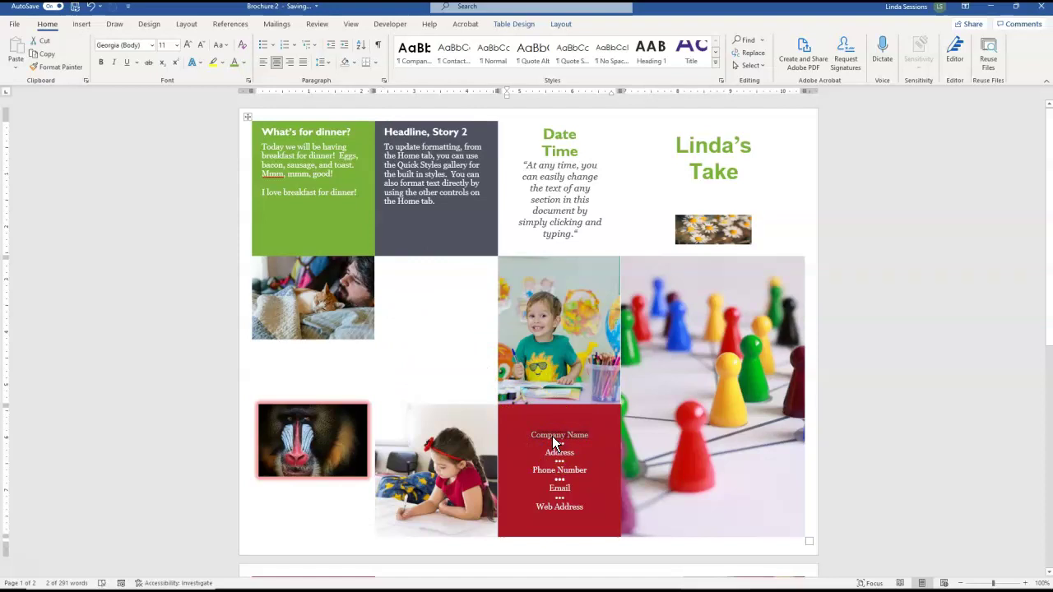
{"action": "left_click_drag", "start_coordinate": [553, 431], "coordinate": [681, 423]}
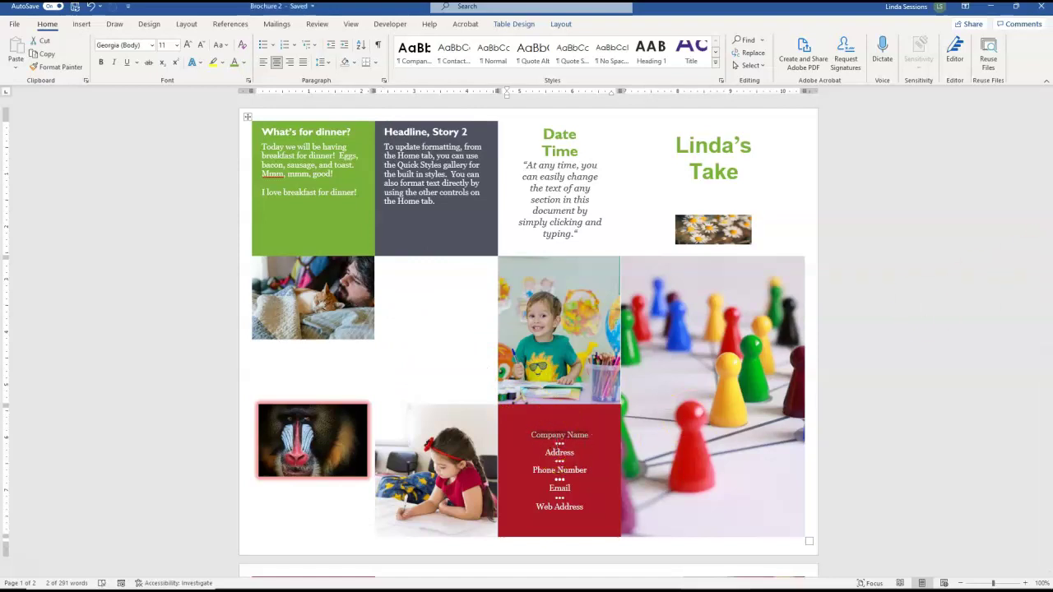
{"action": "left_click_drag", "start_coordinate": [1046, 258], "coordinate": [1041, 488]}
{"action": "triple_click", "coordinate": [317, 203]}
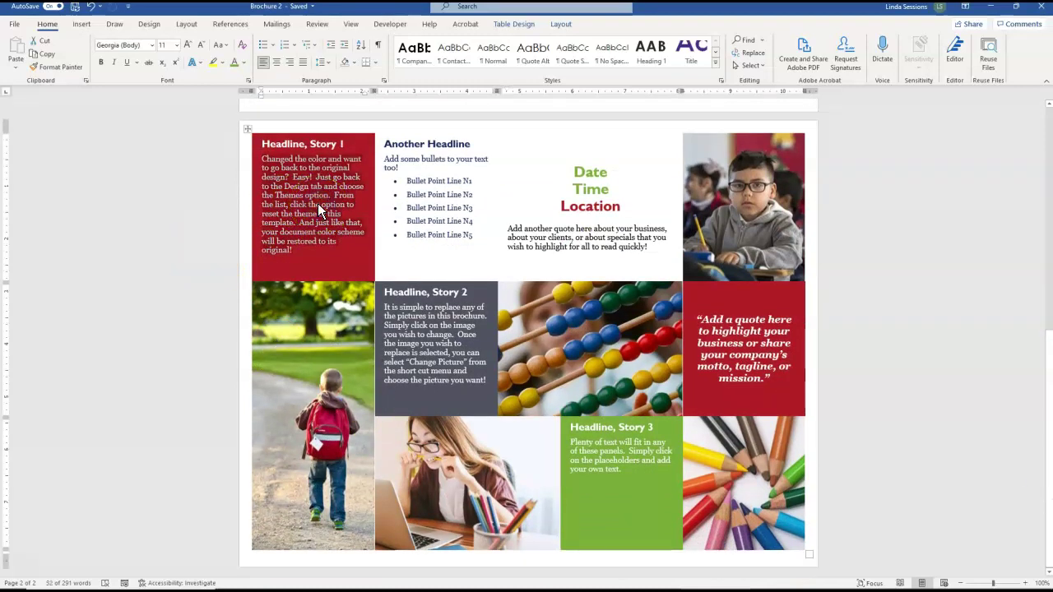
{"action": "left_click", "coordinate": [457, 201]}
{"action": "left_click", "coordinate": [572, 355]}
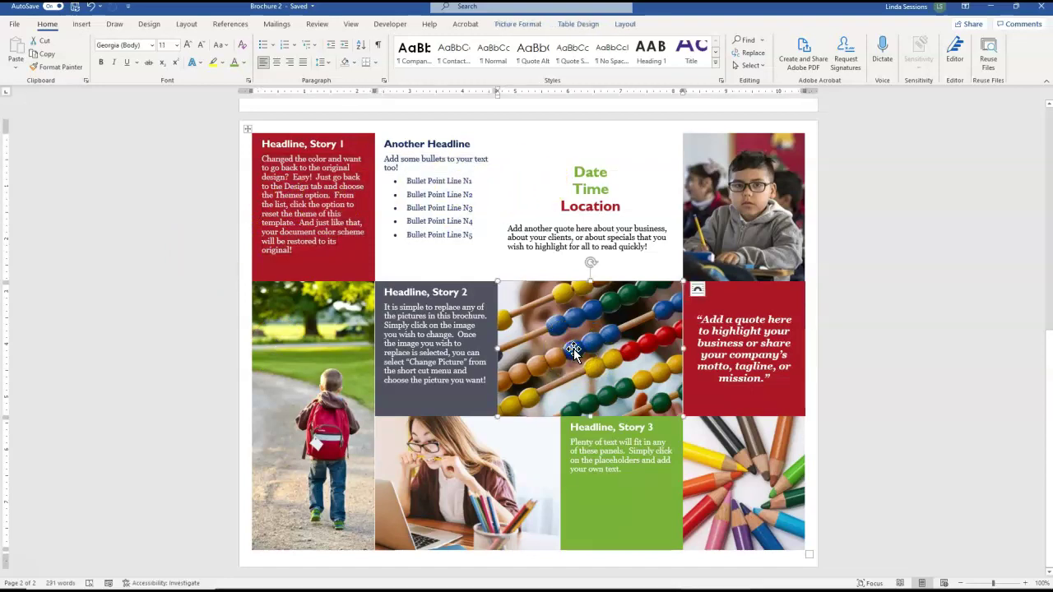